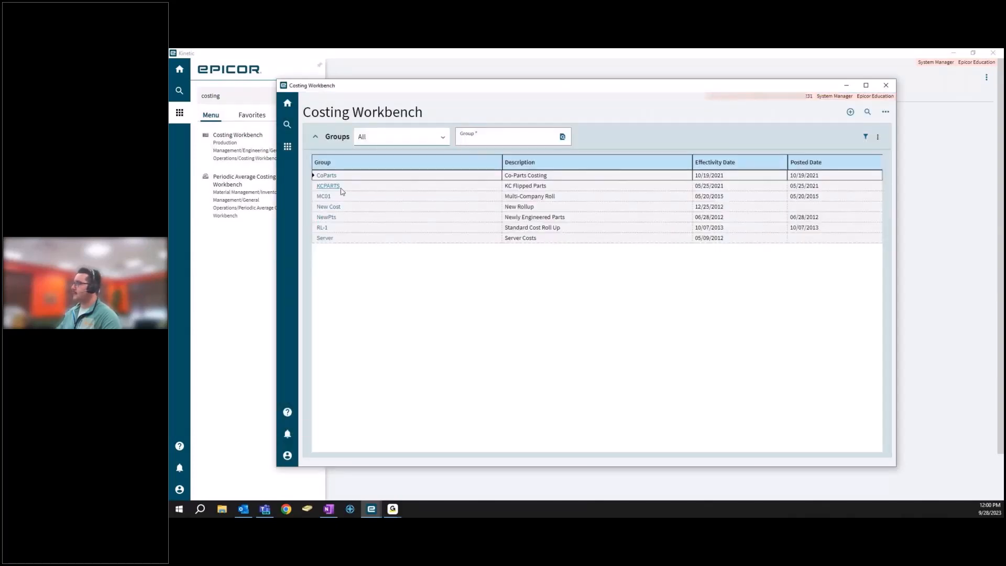
- Open the KCPARTS cost group, examine its costing method, burden rate and labor rate settings, and close the Costing Workbench
left_click(335, 187)
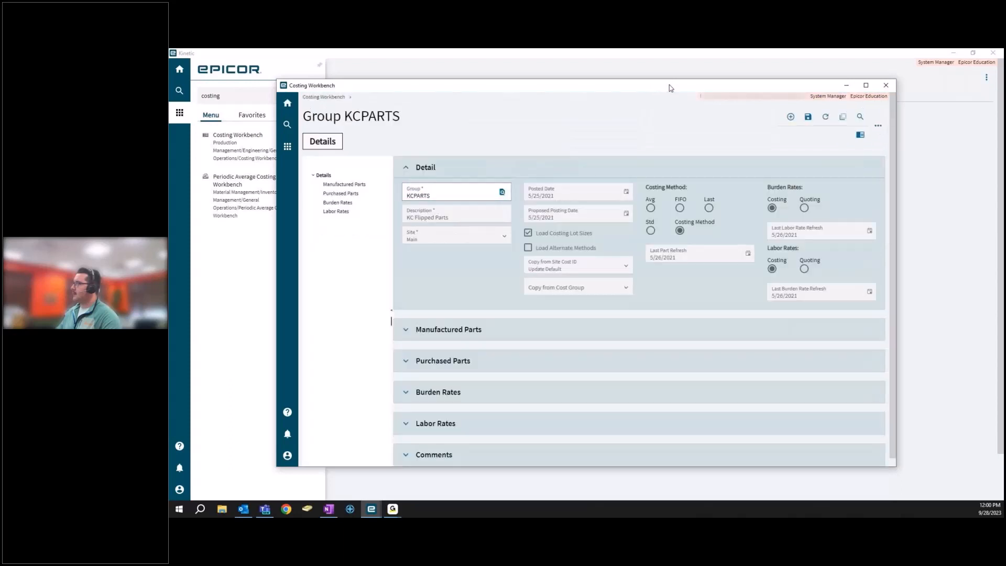
double_click(670, 87)
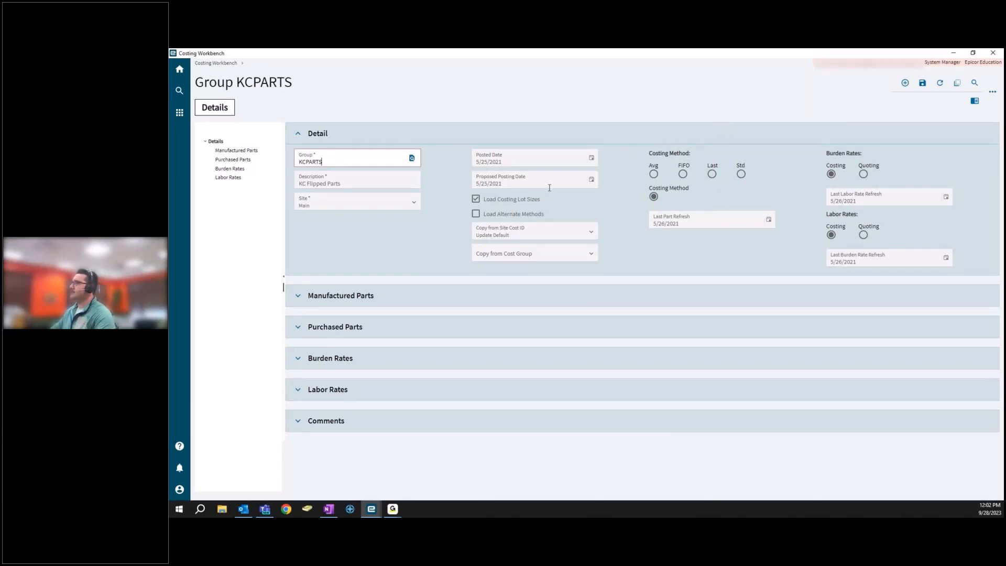
left_click(993, 53)
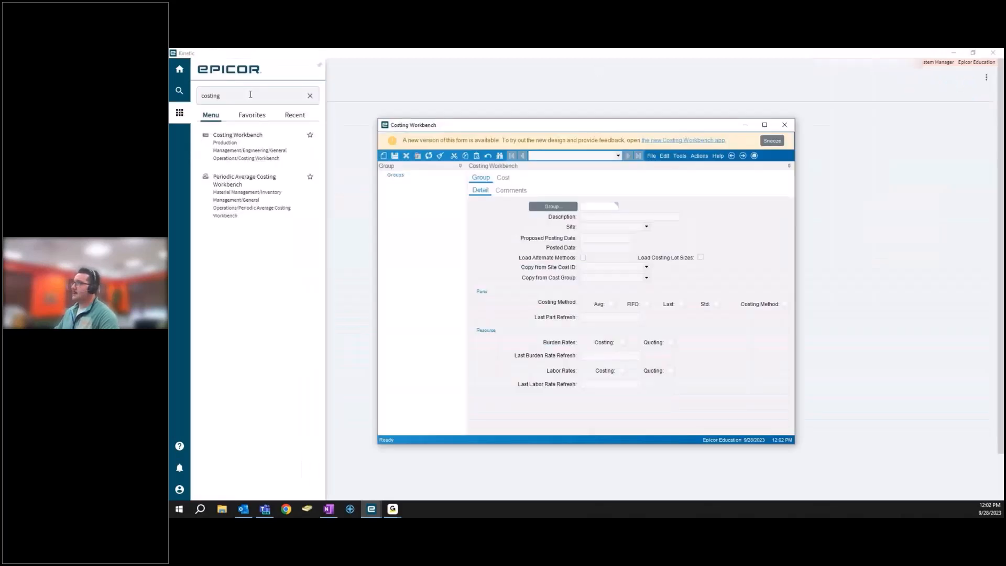
- Find Job Tracker by searching the application menu for "job trac" and open it in a maximized window
left_click(251, 95)
left_click_drag(279, 98, 197, 99)
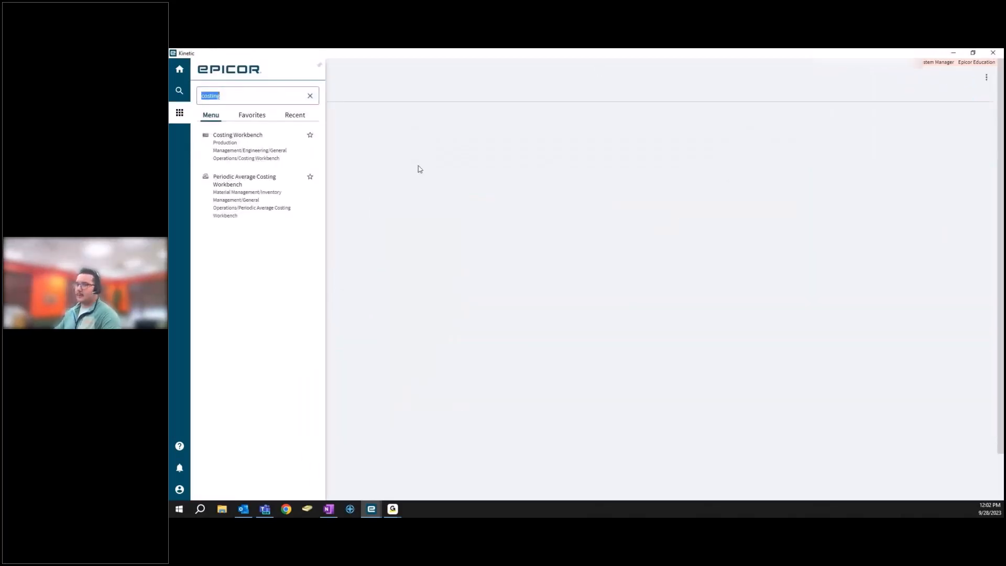
type("job")
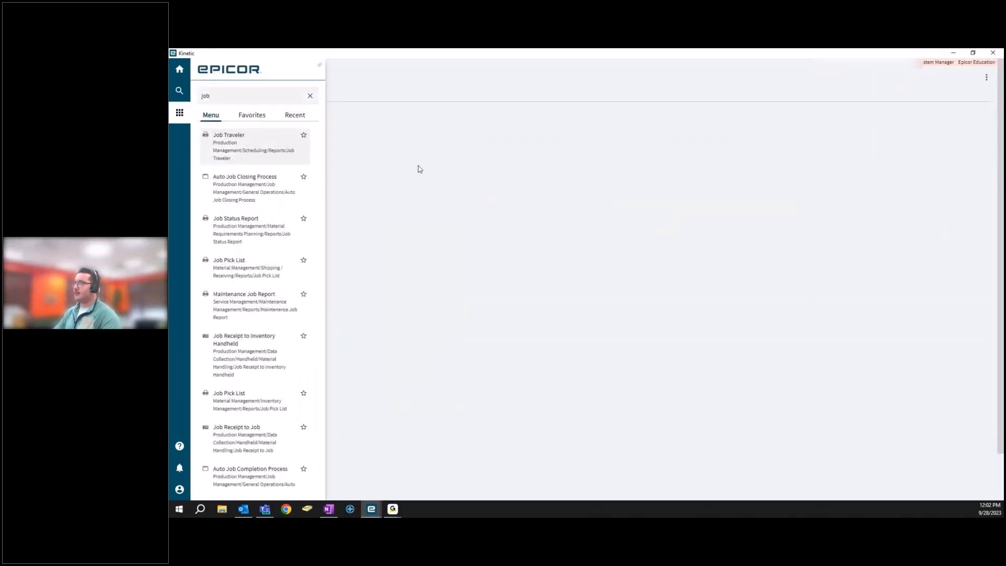
type(" trac")
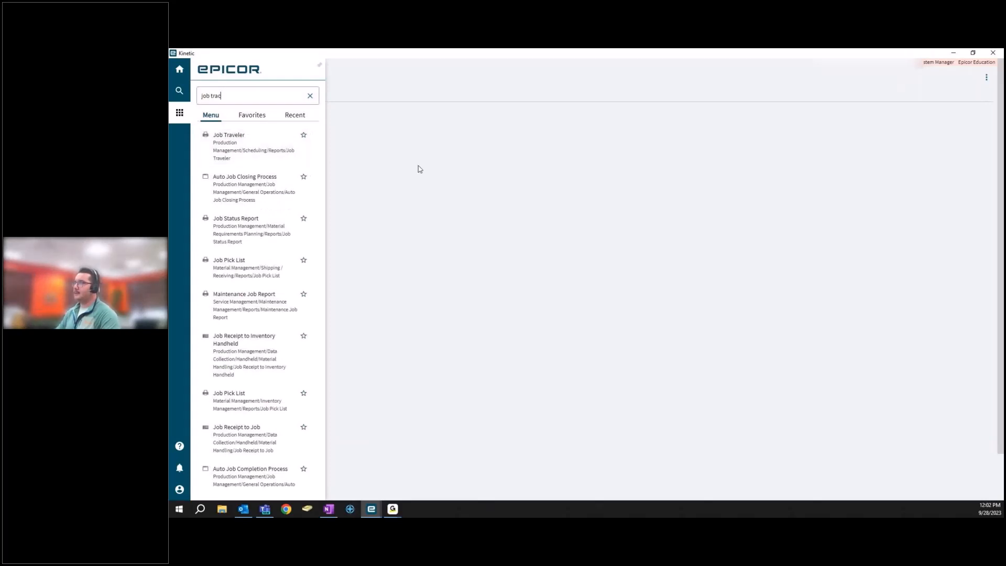
left_click(278, 157)
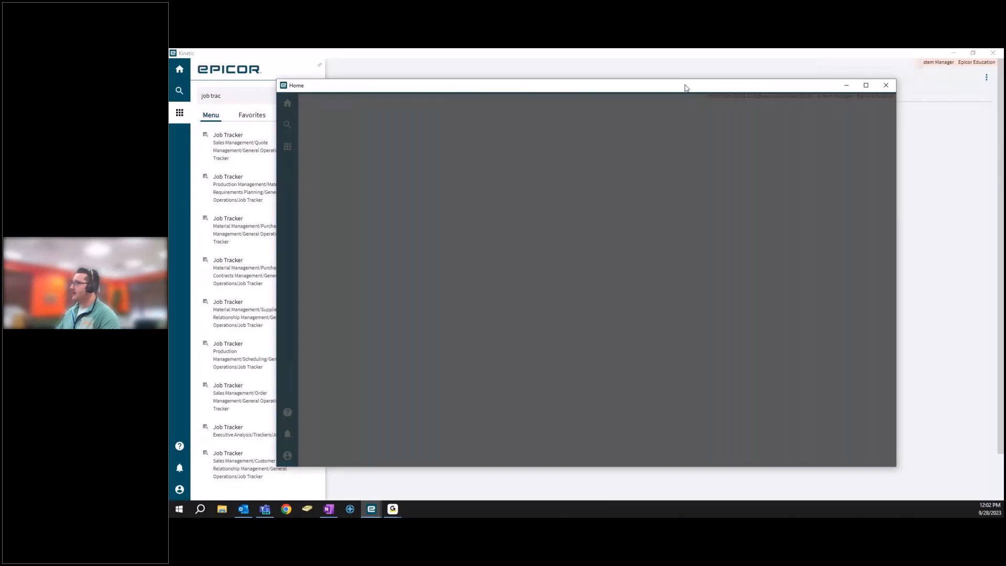
double_click(685, 86)
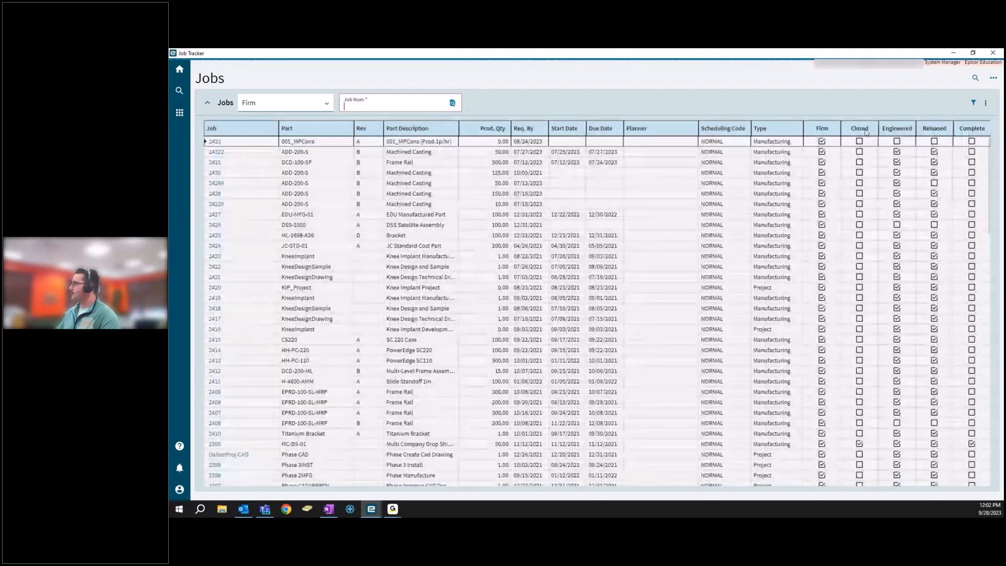
- Sort the jobs list so closed jobs come first and open job 2062 for the Machined Casting part ADD-200-S
left_click(863, 130)
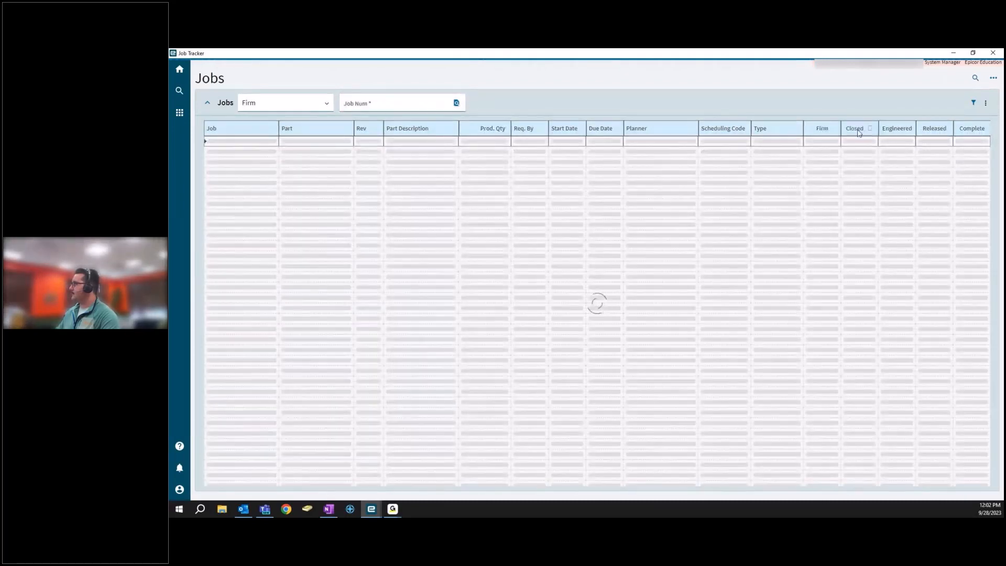
left_click(858, 130)
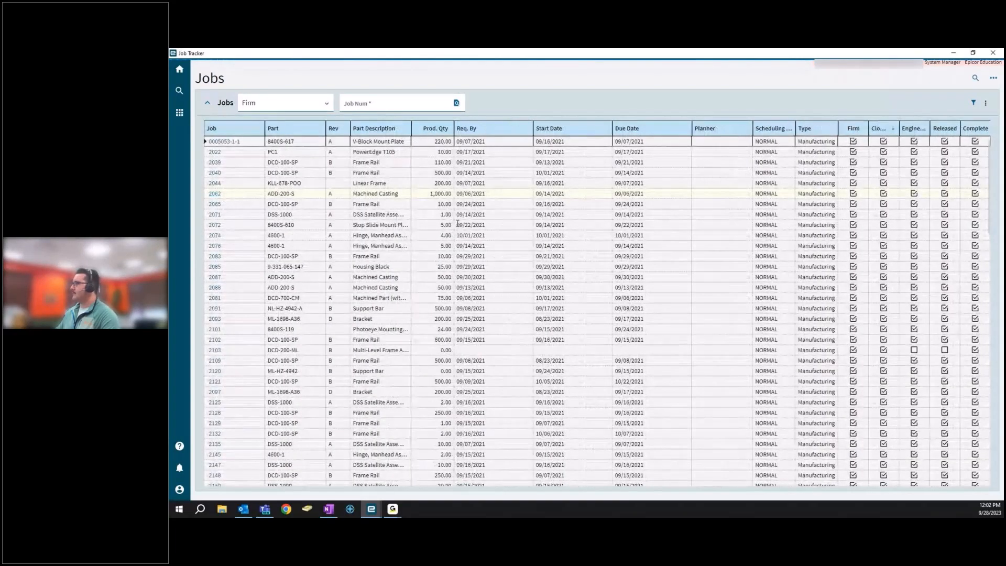
left_click(214, 194)
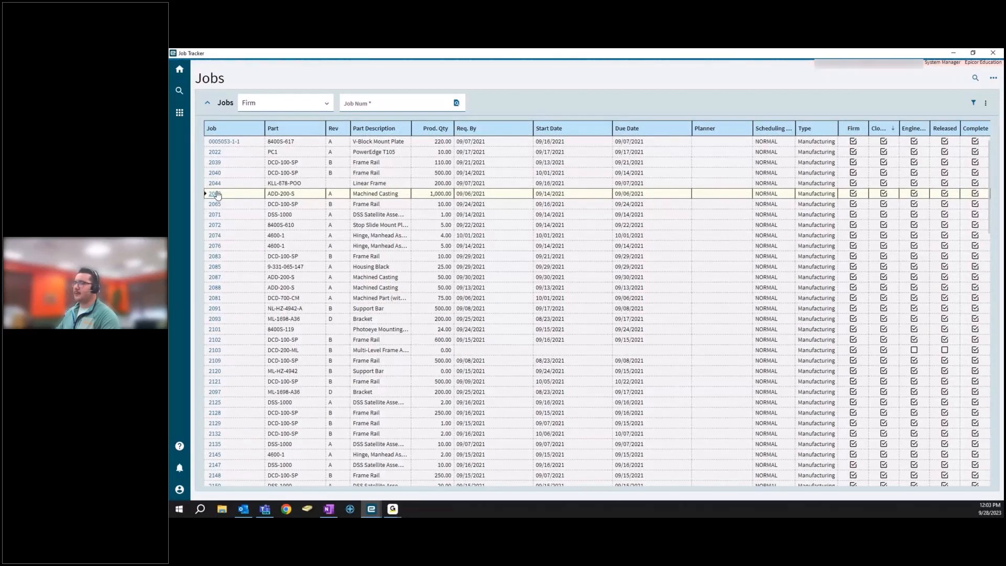
left_click(215, 194)
- Open the job's Production Detail report and enable printing of material transactions, material cost breakdown and operation transactions
left_click(986, 94)
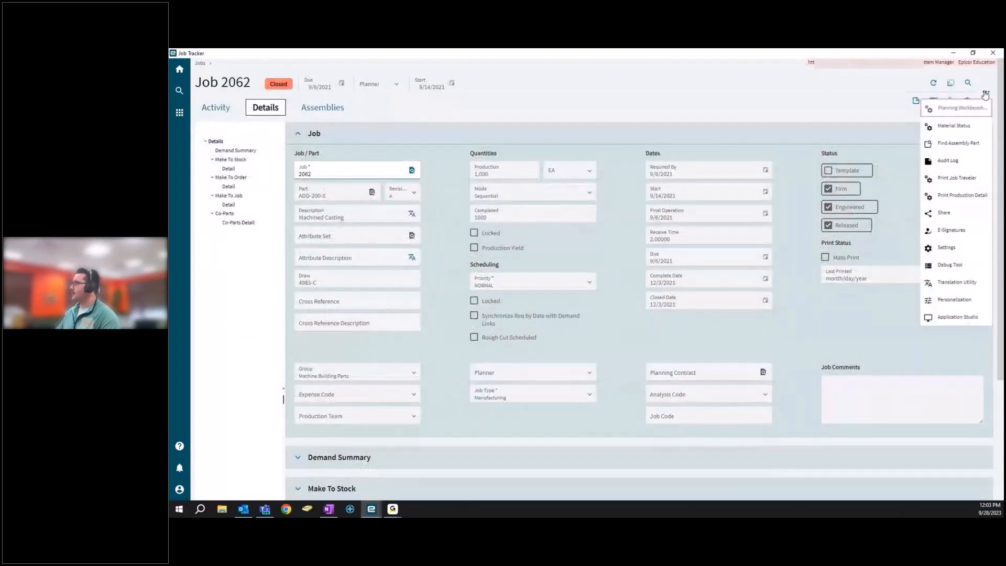
left_click(964, 196)
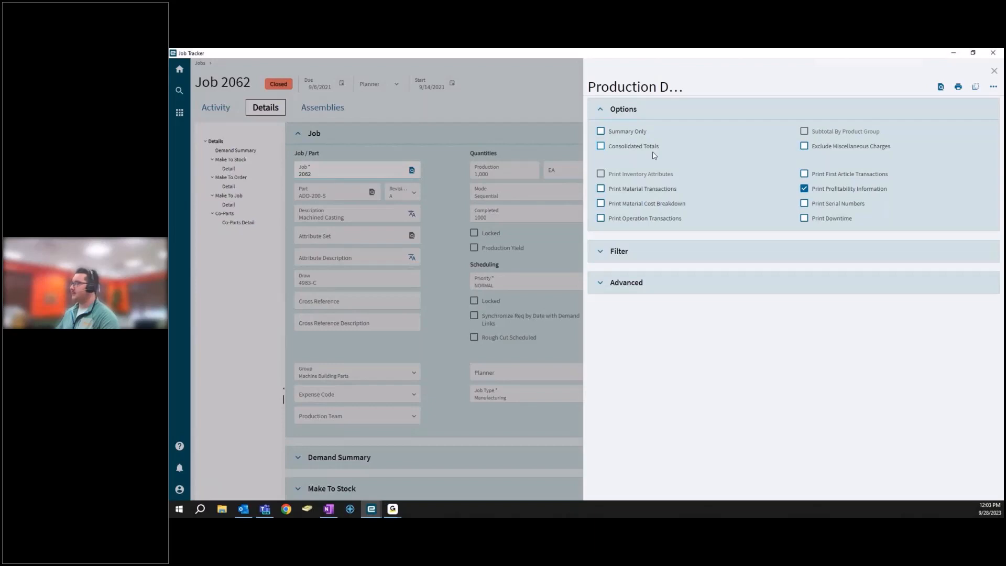
left_click(601, 147)
left_click(602, 147)
left_click(601, 191)
left_click(602, 204)
left_click(602, 218)
- Generate a print preview of the Production Detail report and maximize the resulting PDF, dismissing any notices
left_click(941, 87)
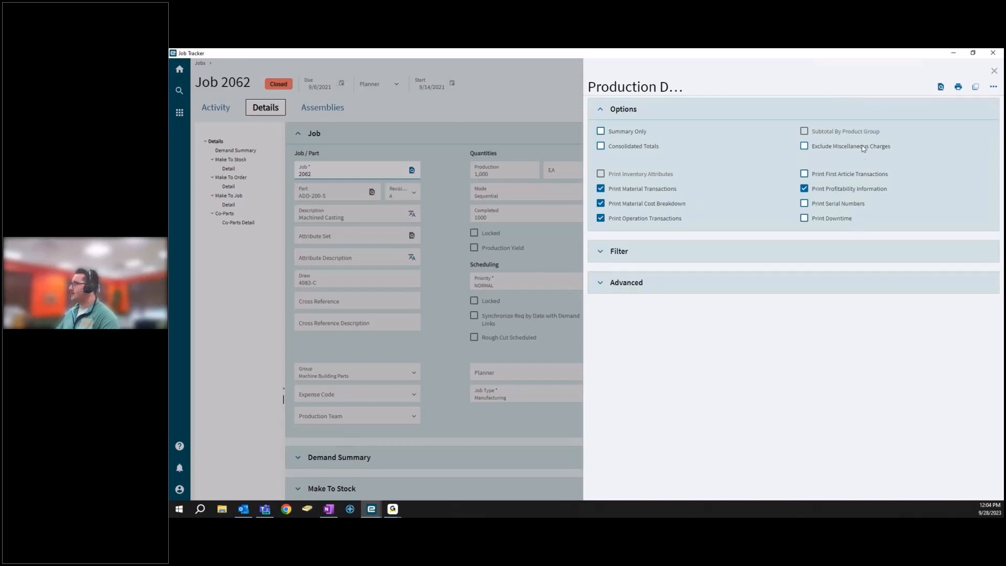
left_click(940, 88)
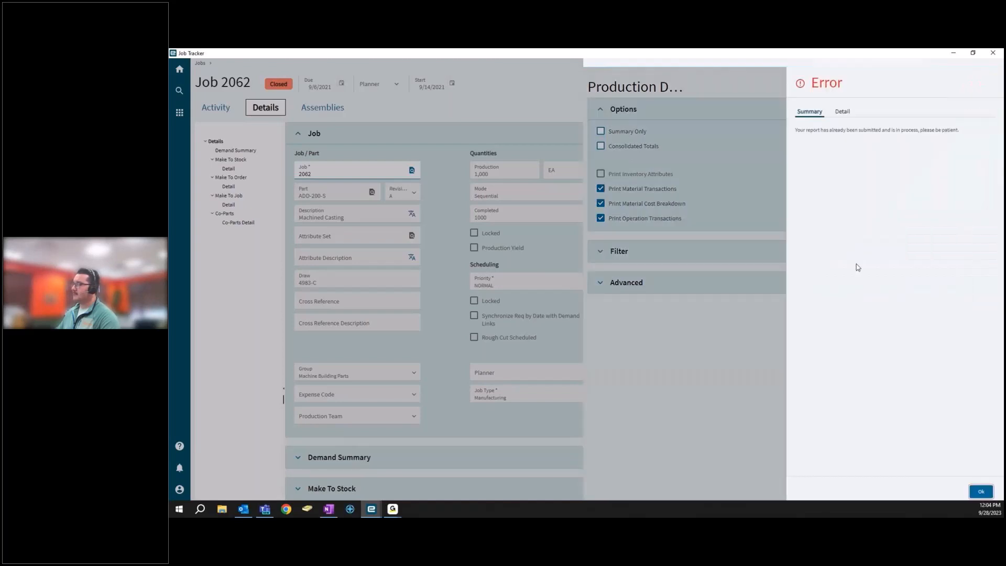
left_click(978, 492)
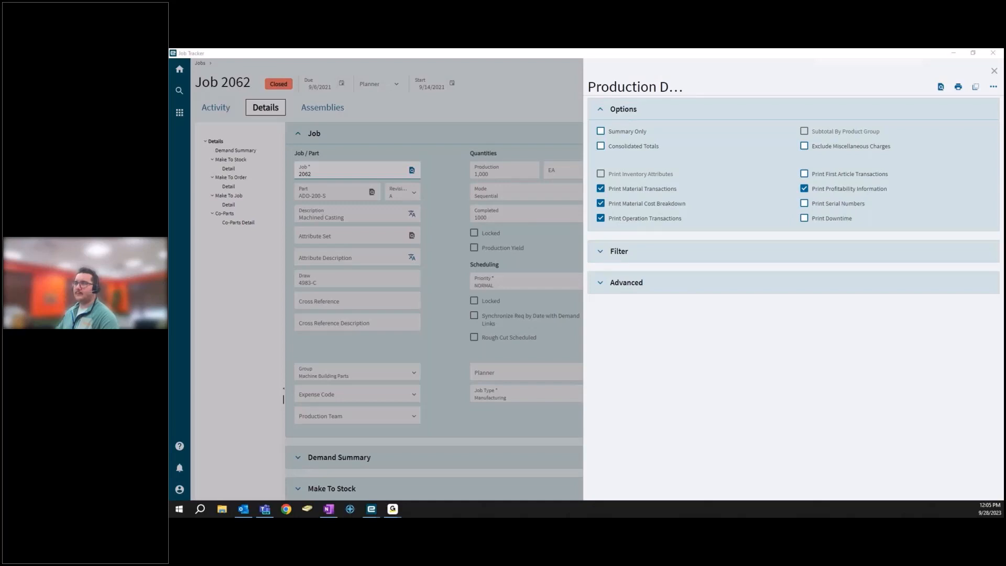
left_click(623, 198)
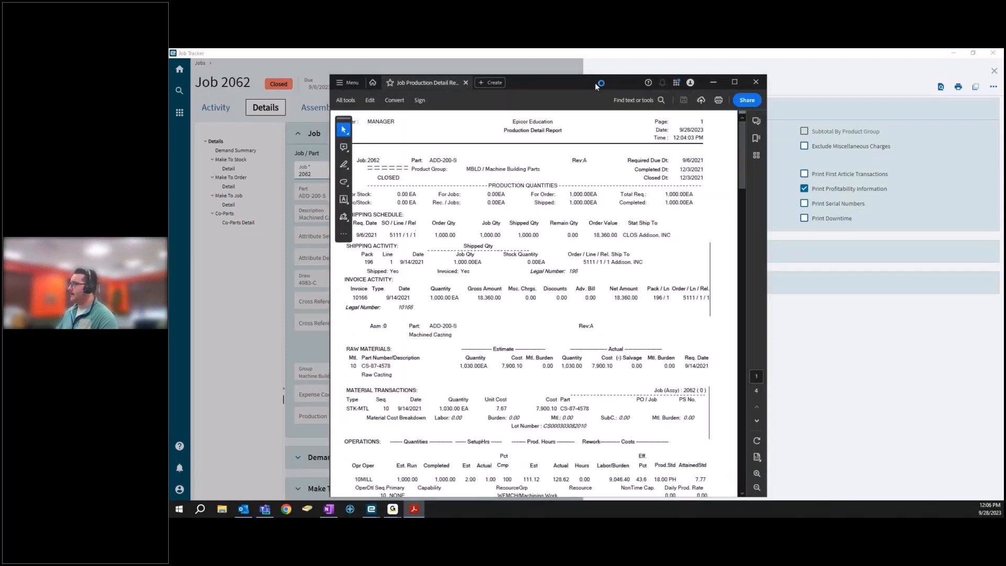
double_click(598, 84)
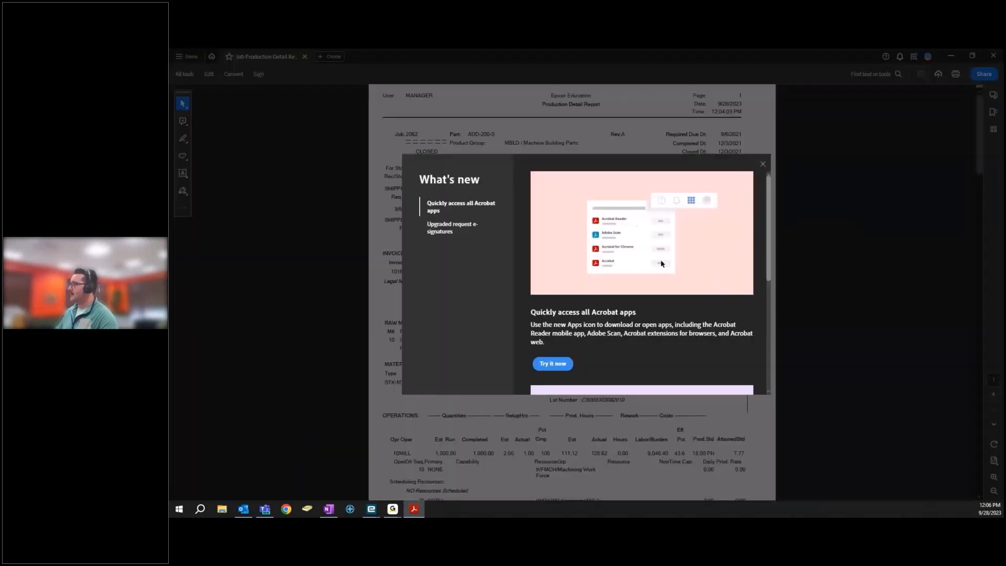
left_click(764, 163)
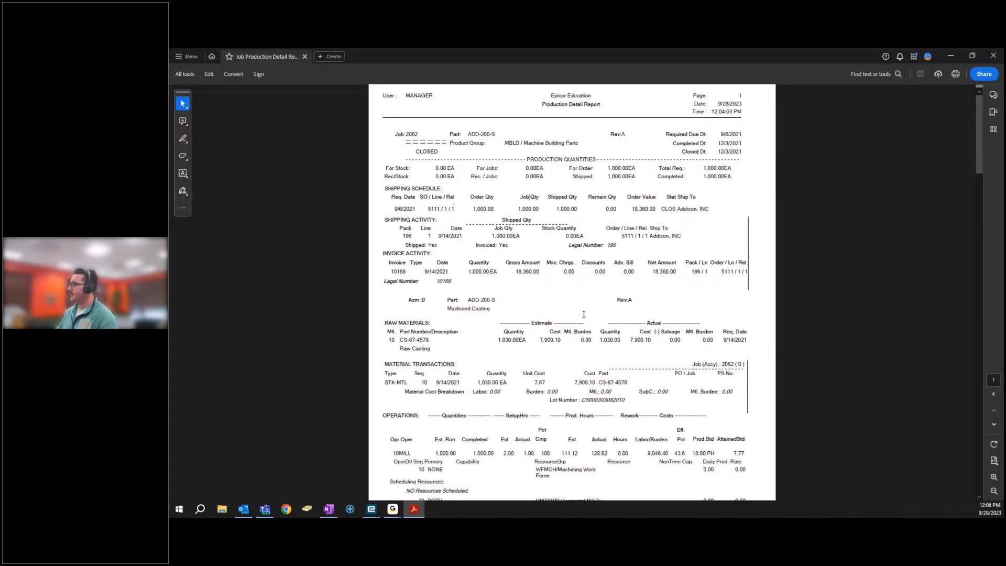
- Examine the report's shipping, invoice, raw material and material transaction sections and the estimated versus actual figures of each operation
scroll(584, 315, "down", 3)
scroll(611, 303, "down", 1)
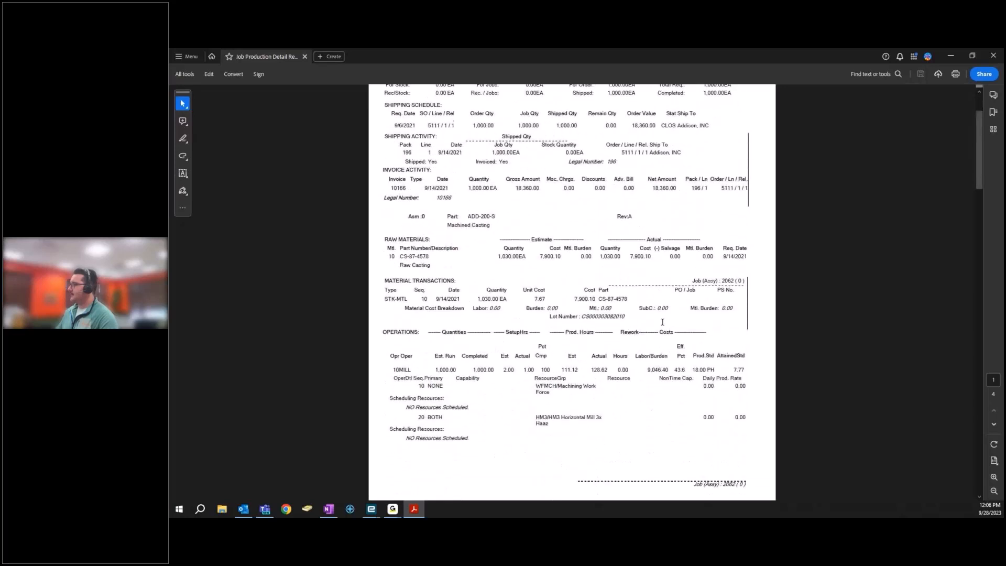
scroll(662, 322, "down", 7)
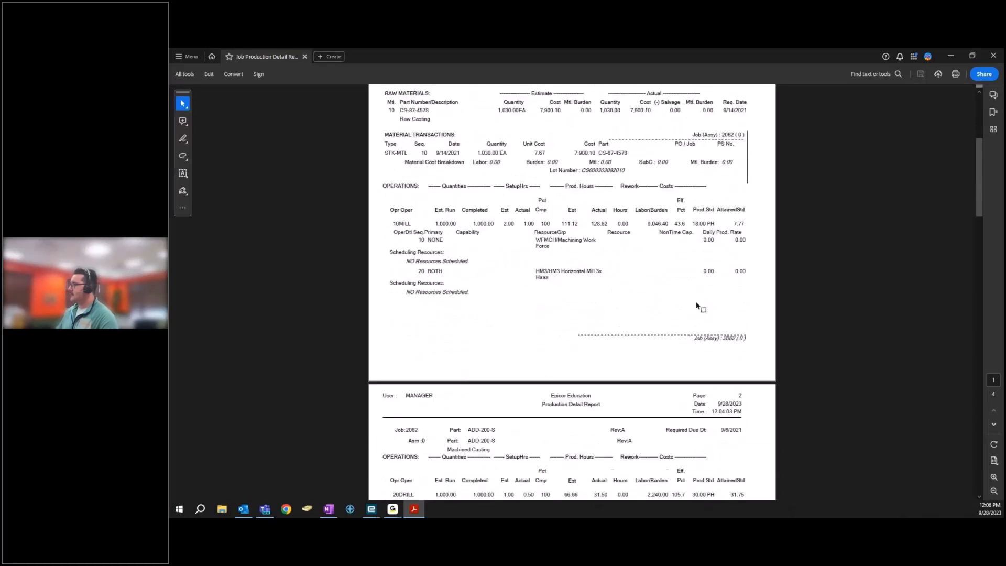
scroll(698, 306, "down", 2)
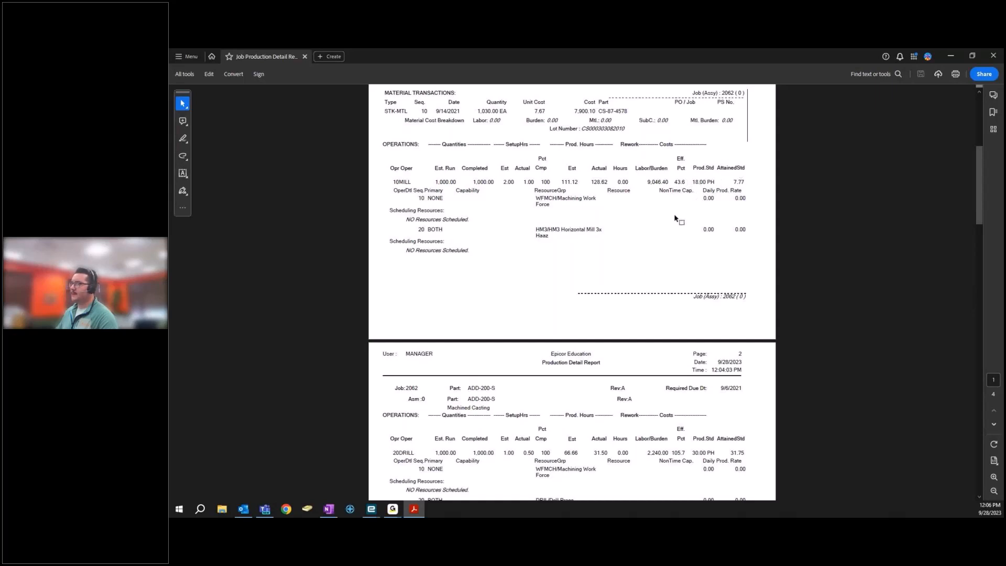
scroll(671, 225, "down", 4)
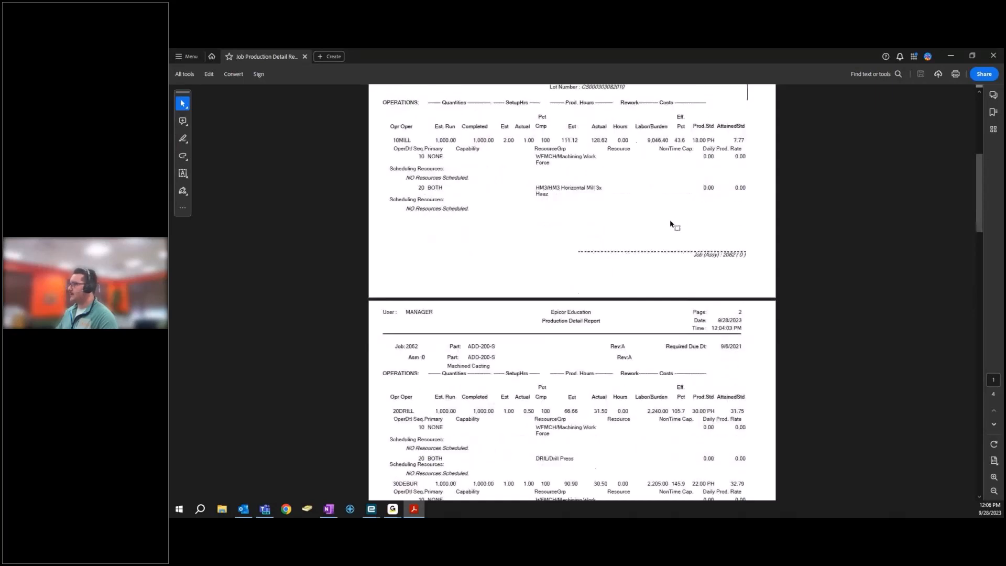
scroll(671, 224, "down", 3)
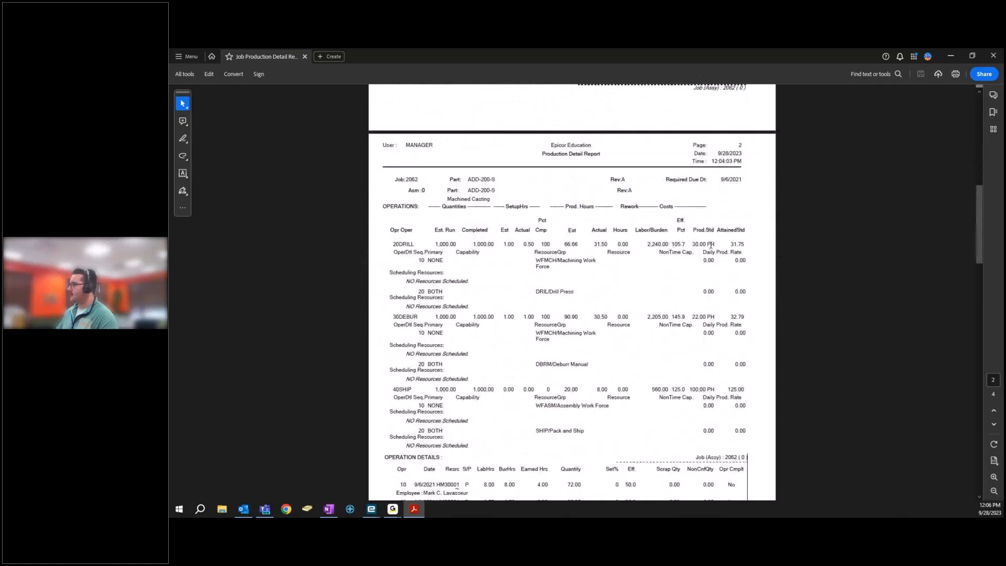
scroll(694, 277, "down", 4)
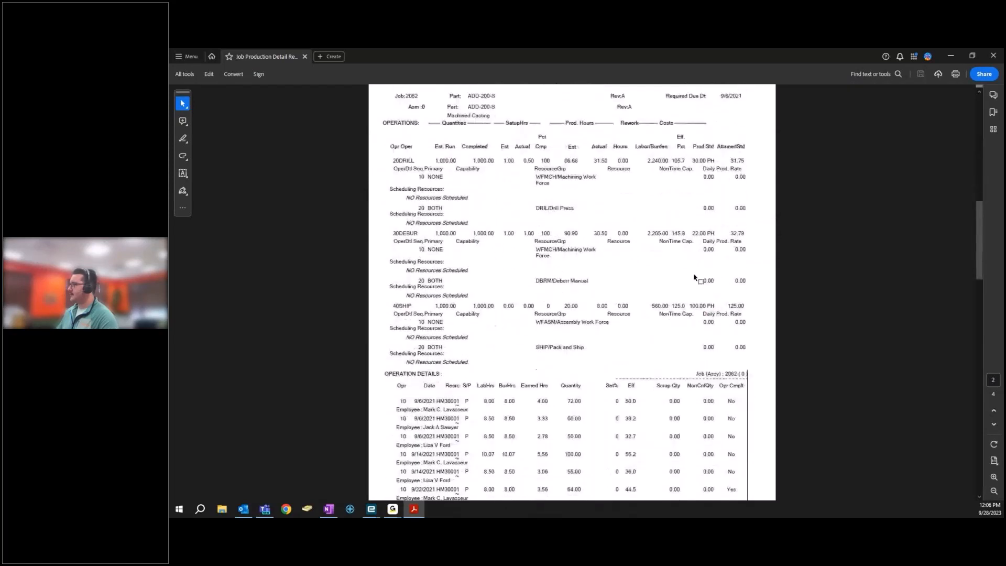
- Examine the labor entries under Operation Details and compare them with the assembly totals, job totals and profitability on page 4
scroll(694, 275, "down", 5)
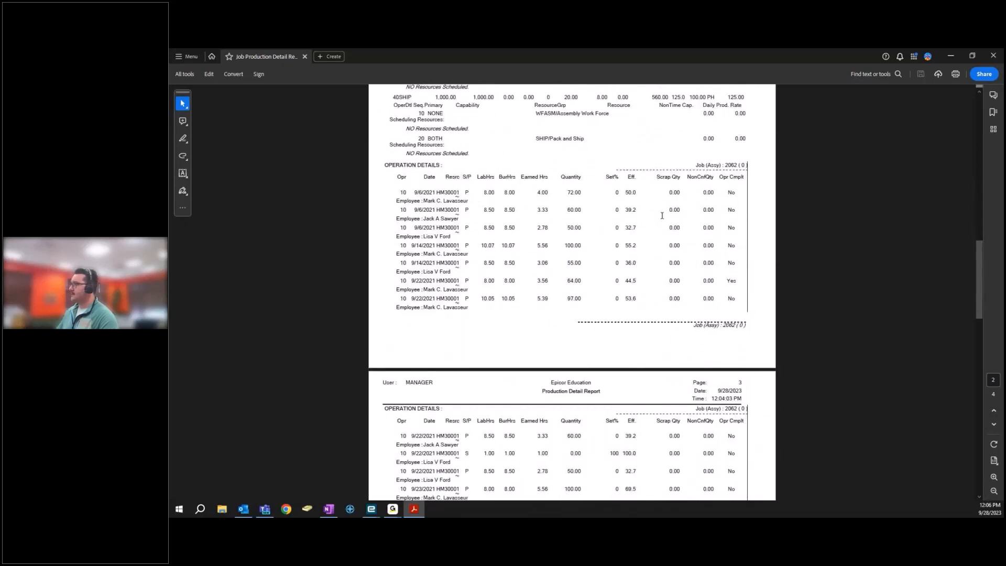
scroll(662, 215, "down", 1)
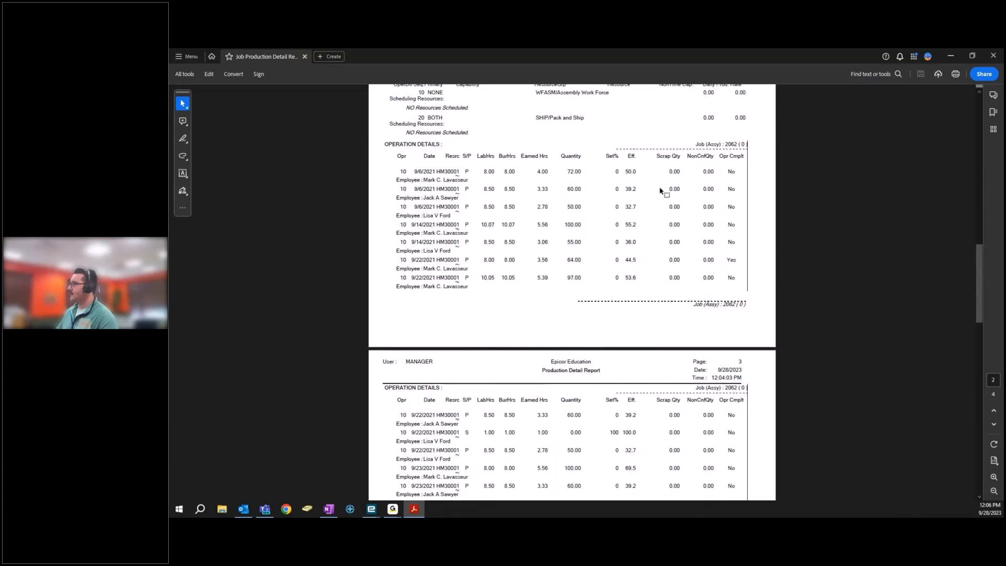
scroll(637, 171, "down", 2)
scroll(637, 171, "down", 5)
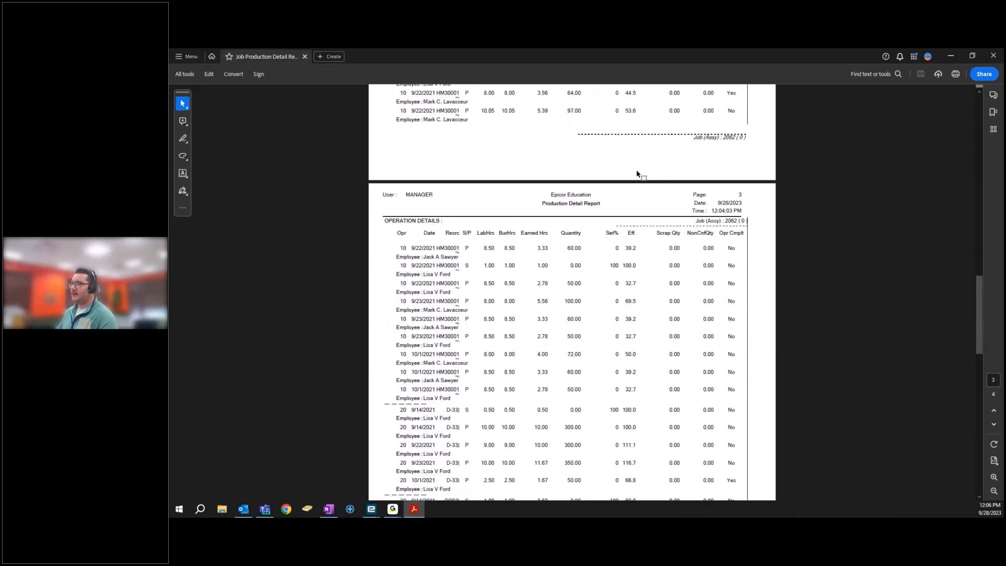
scroll(637, 173, "down", 15)
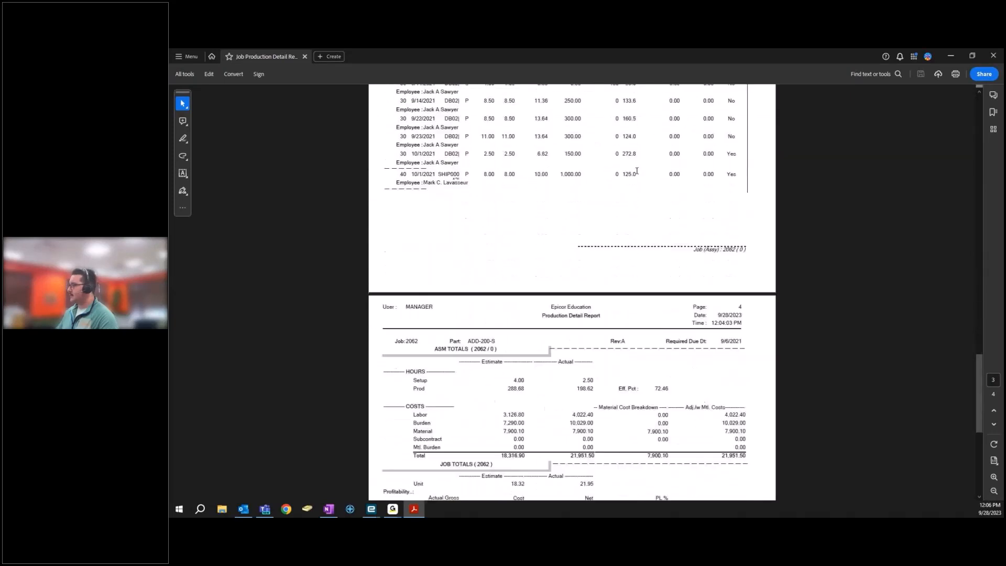
scroll(637, 170, "down", 3)
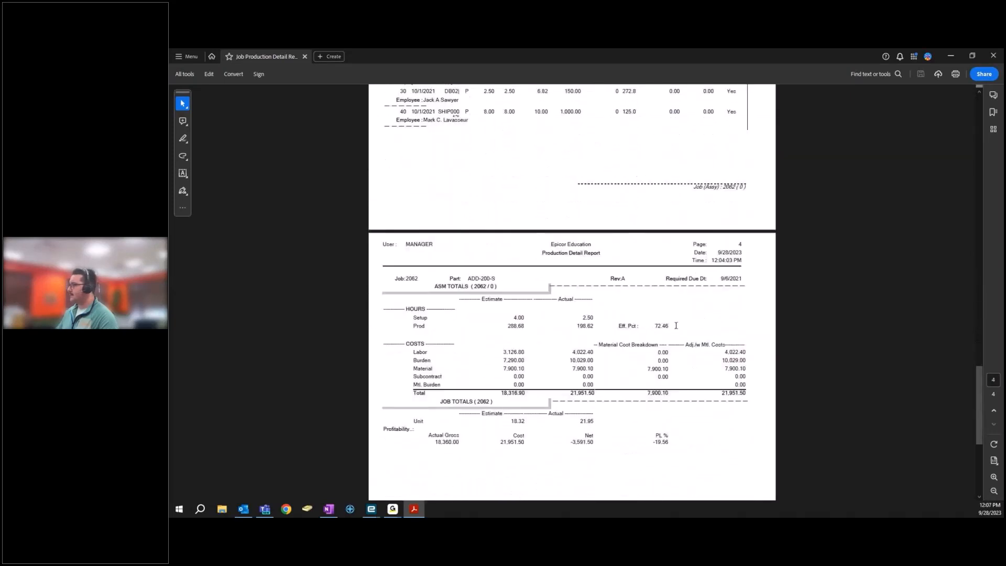
scroll(676, 325, "up", 20)
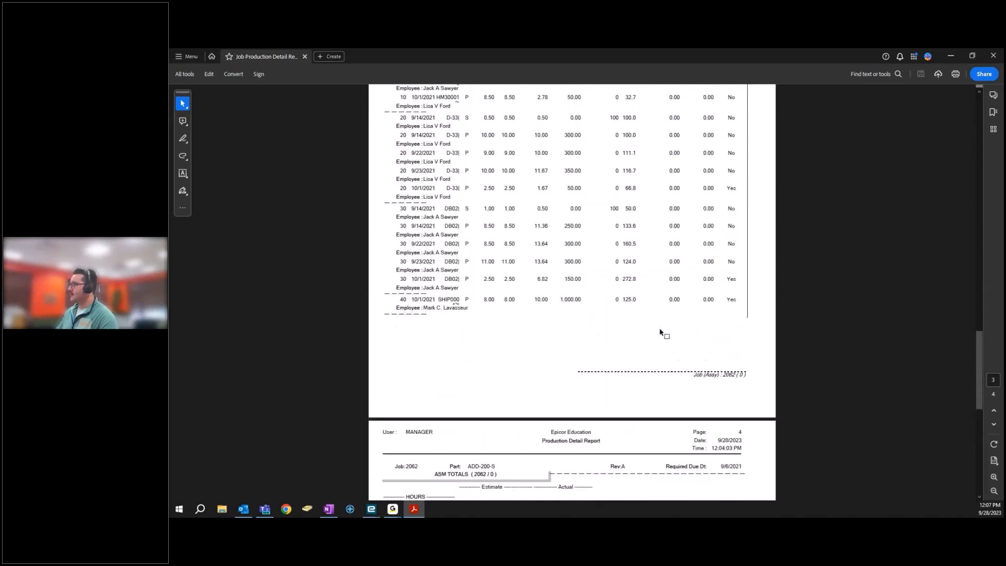
scroll(597, 306, "up", 5)
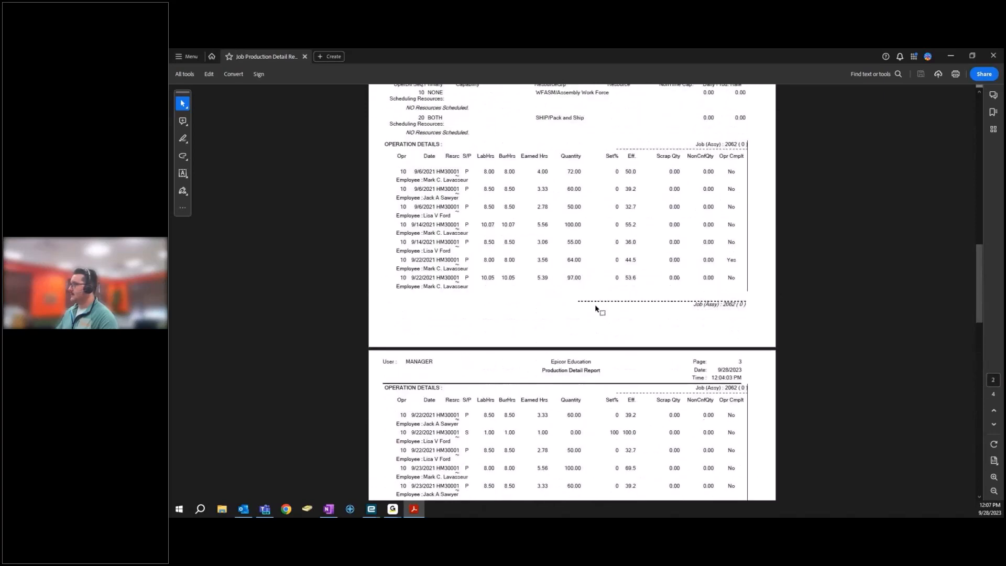
scroll(548, 294, "down", 8)
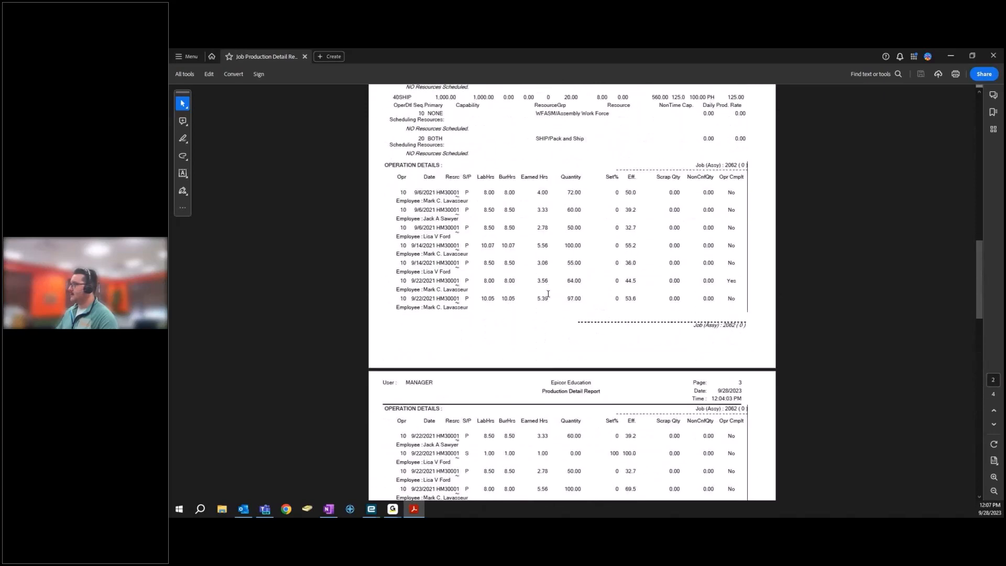
scroll(549, 294, "down", 6)
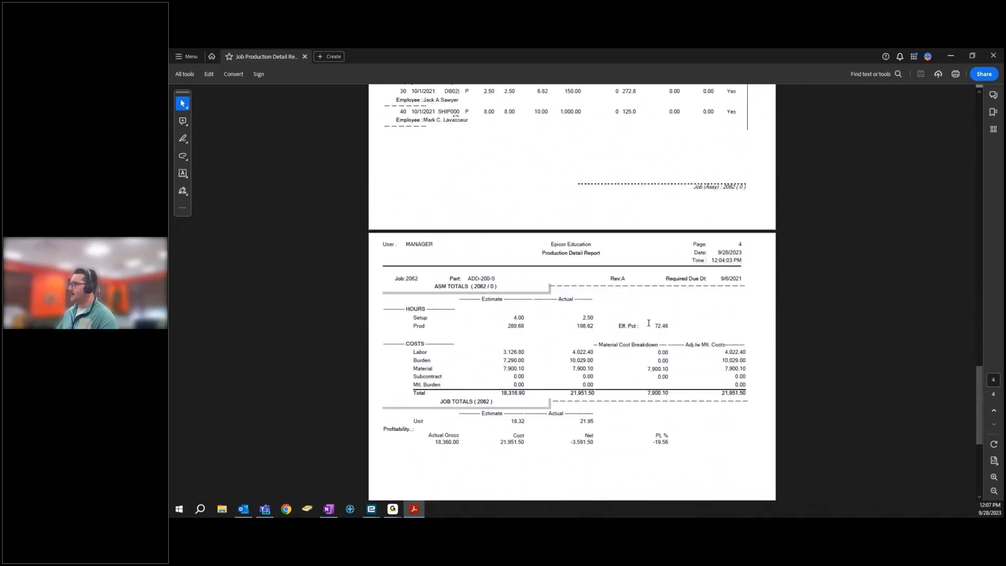
scroll(650, 323, "down", 1)
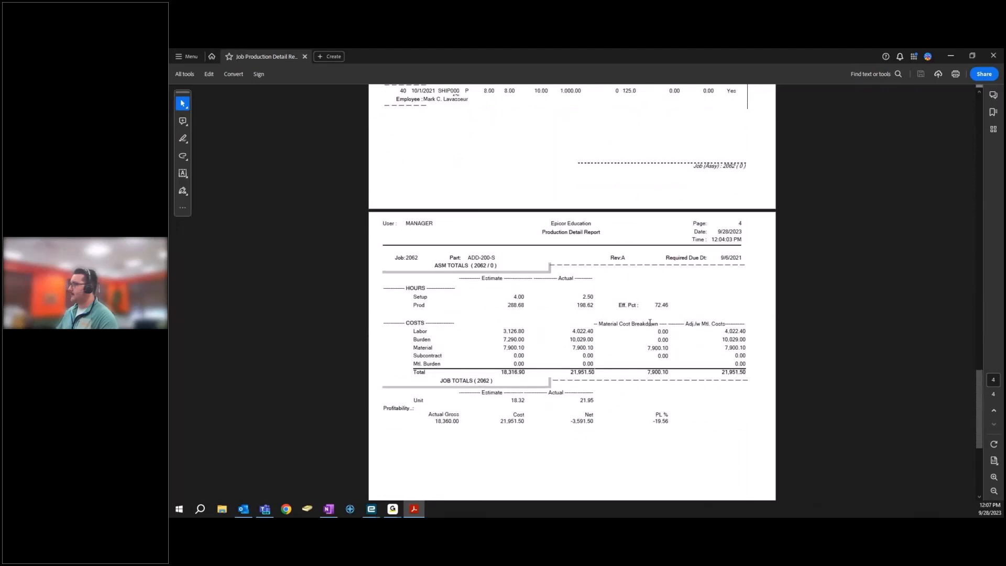
- Review the job totals and profitability on page 4, close the Production Detail report and its options, and minimize the Job Tracker
scroll(640, 378, "down", 1)
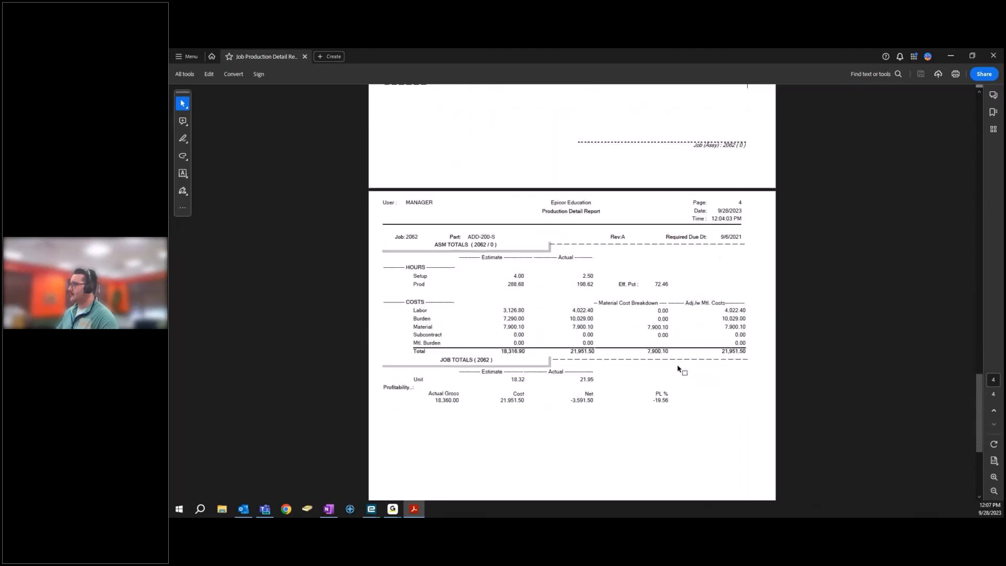
scroll(678, 369, "down", 1)
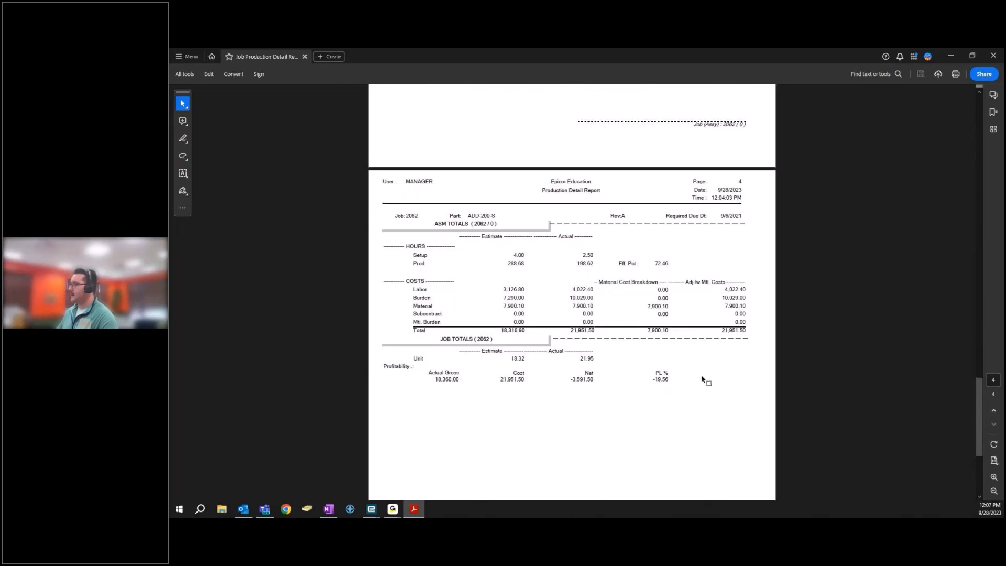
scroll(702, 379, "down", 1)
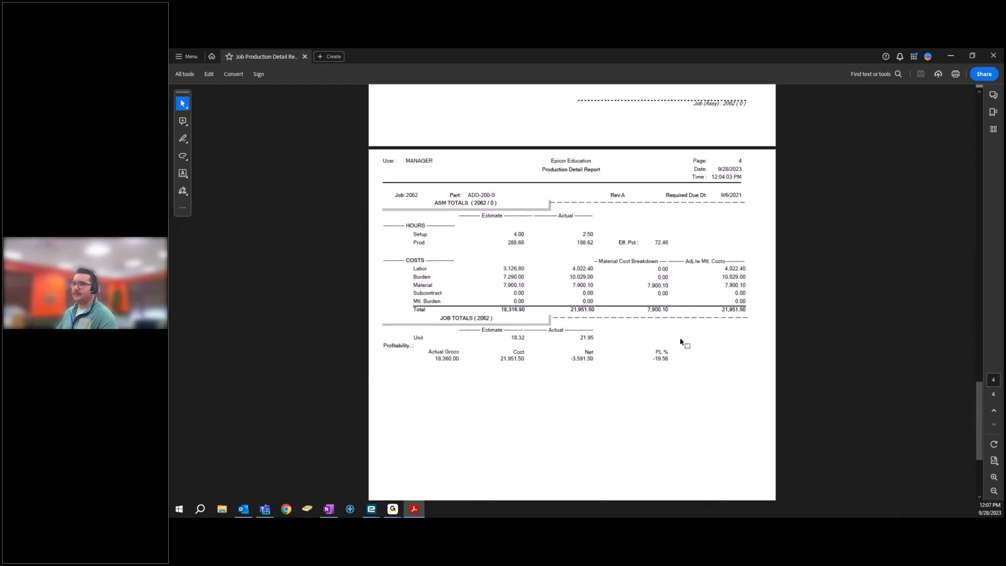
left_click(993, 56)
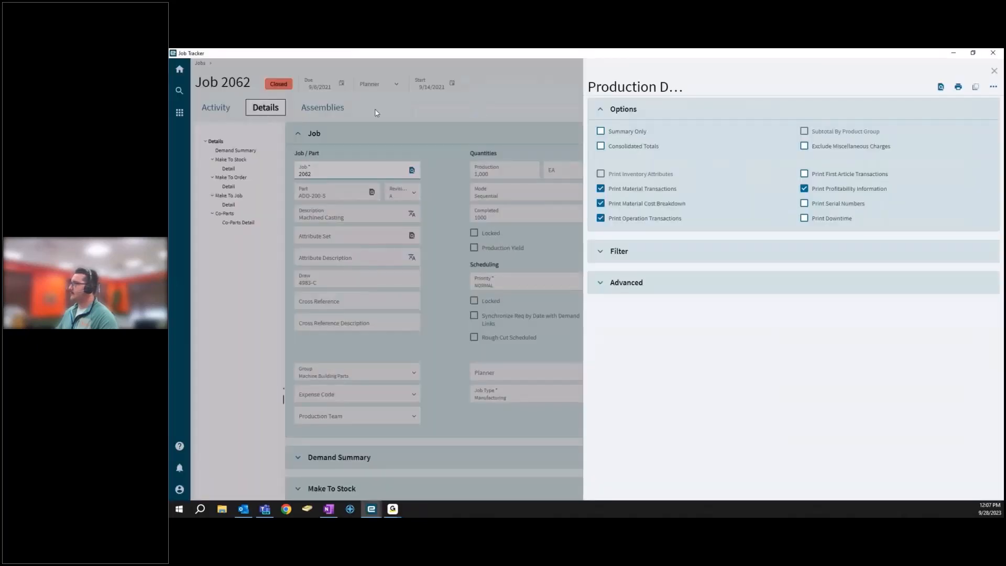
left_click(994, 71)
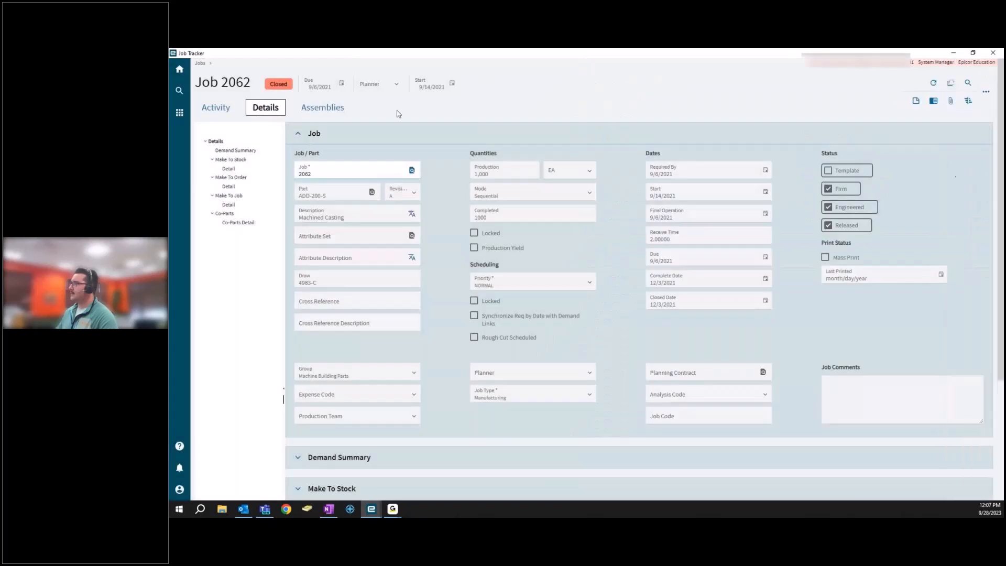
left_click(954, 53)
- Find the BOM Cost report with a menu search for "BOM Co", open it and maximize its window
left_click(266, 98)
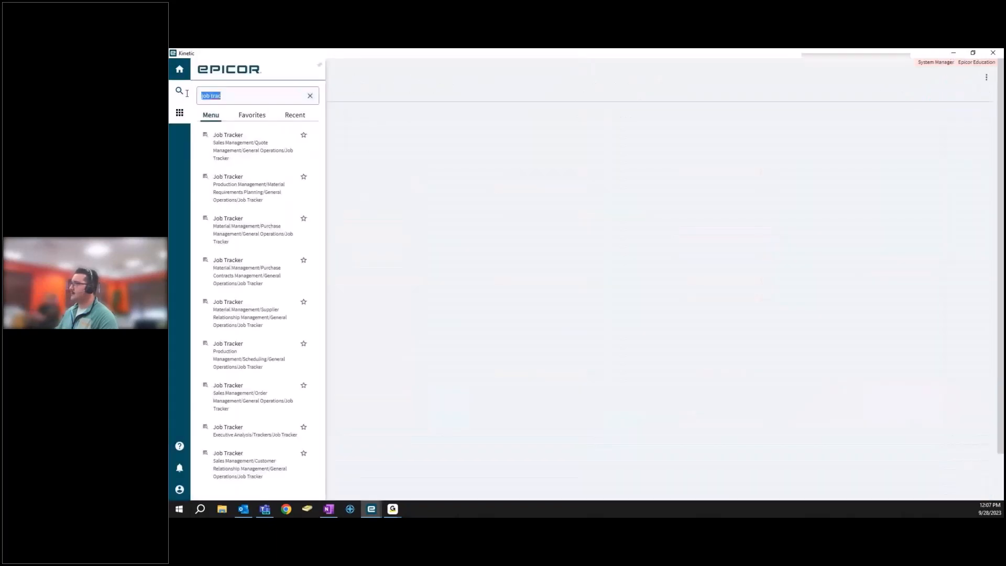
type("BOM Co")
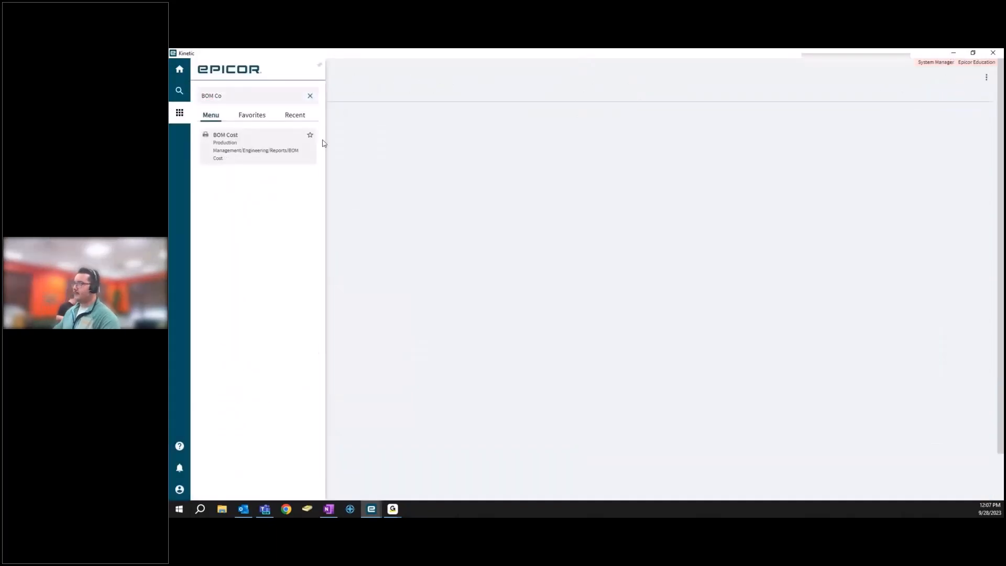
left_click(282, 153)
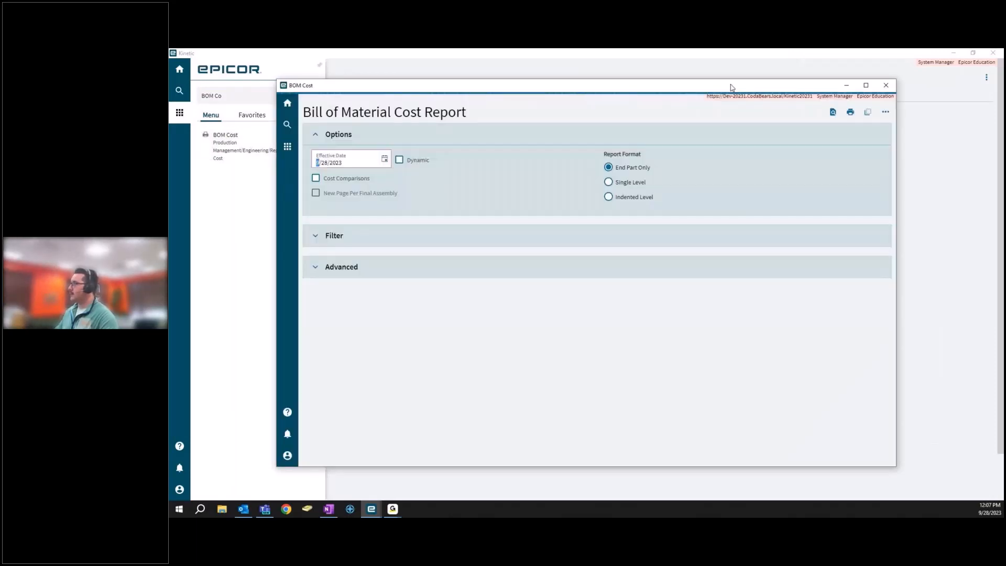
double_click(732, 88)
- Filter the Bill of Material Cost Report to part ADD-200-S and generate its End Part Only print preview
left_click(233, 199)
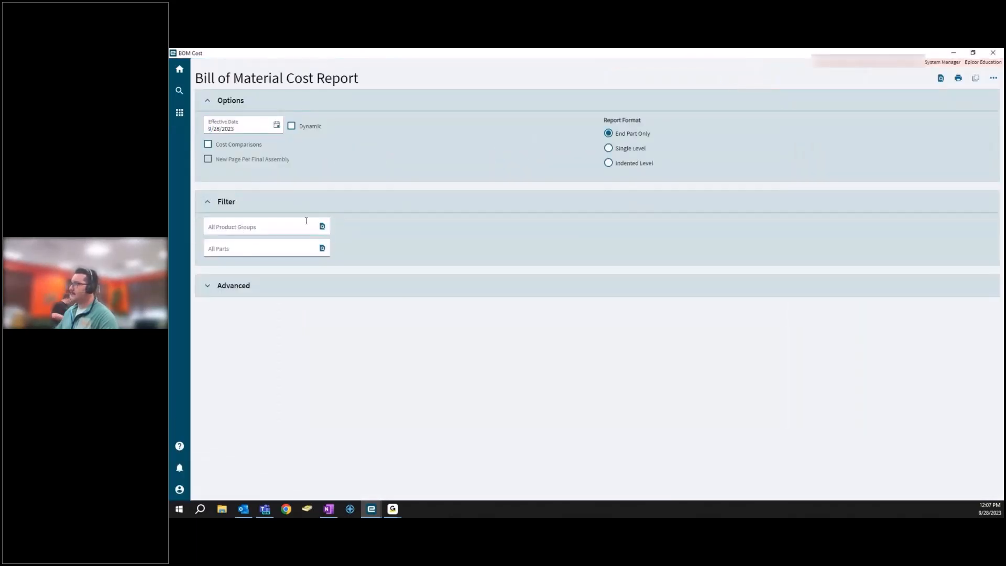
left_click(304, 254)
type("AD")
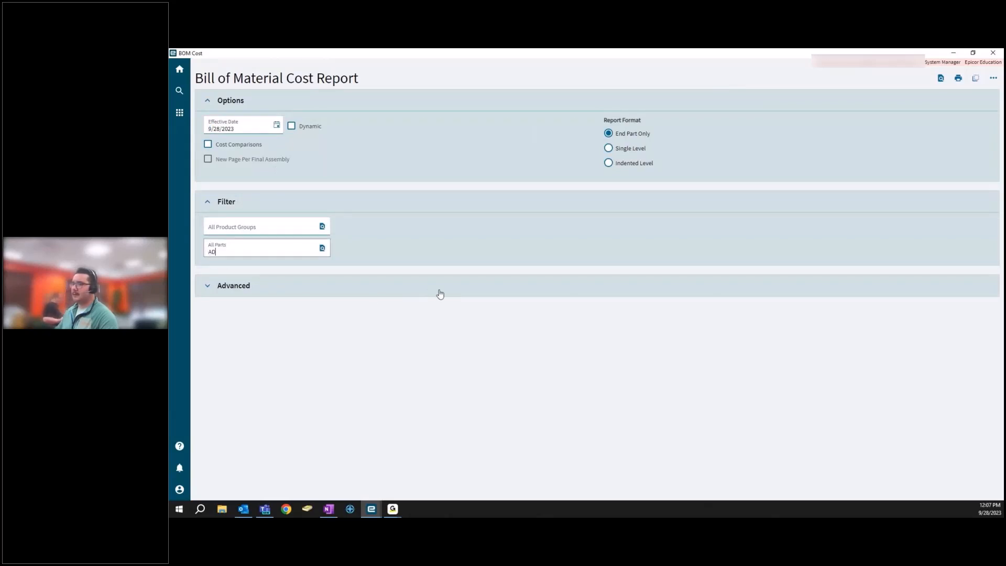
type("D-200-S")
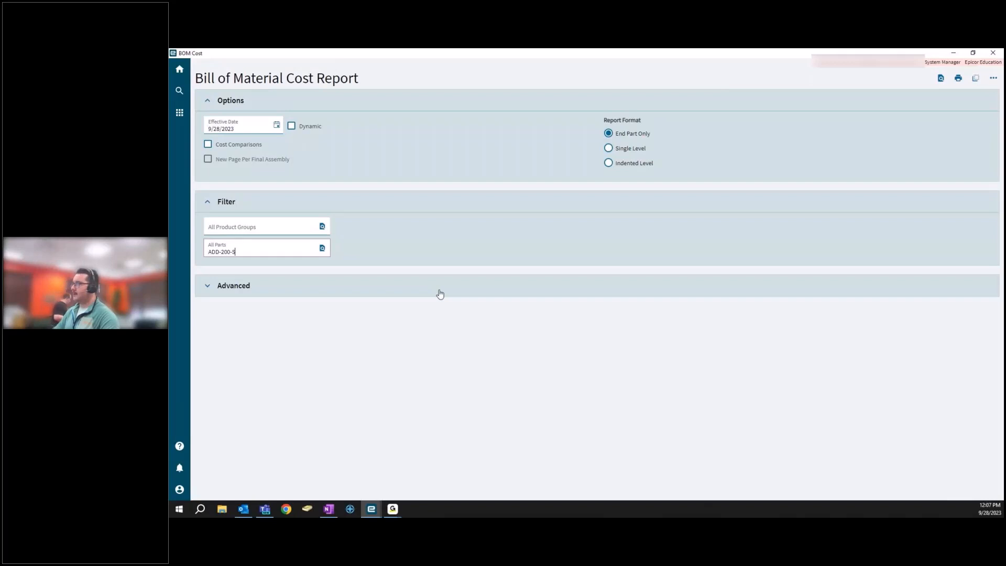
key("Return")
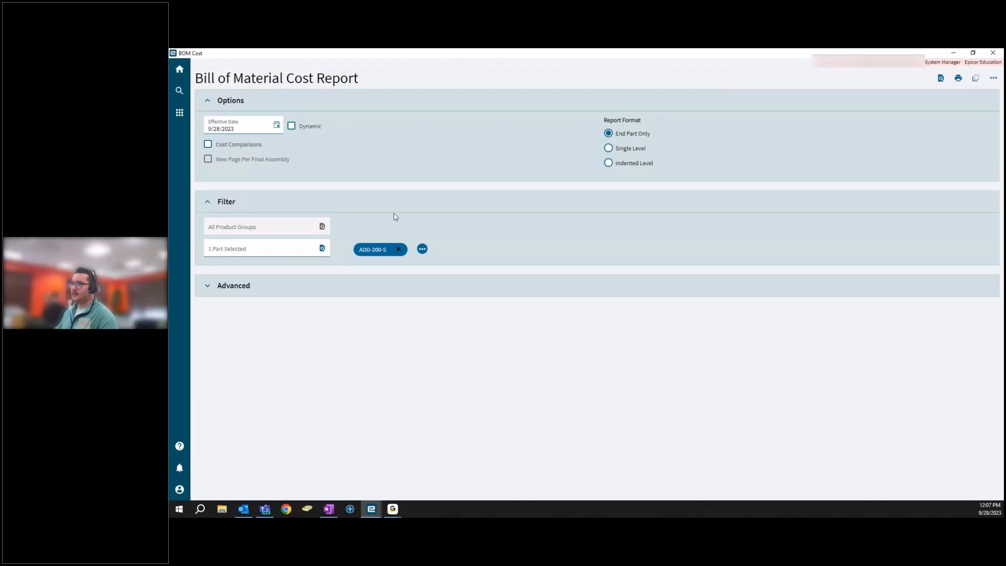
left_click(942, 80)
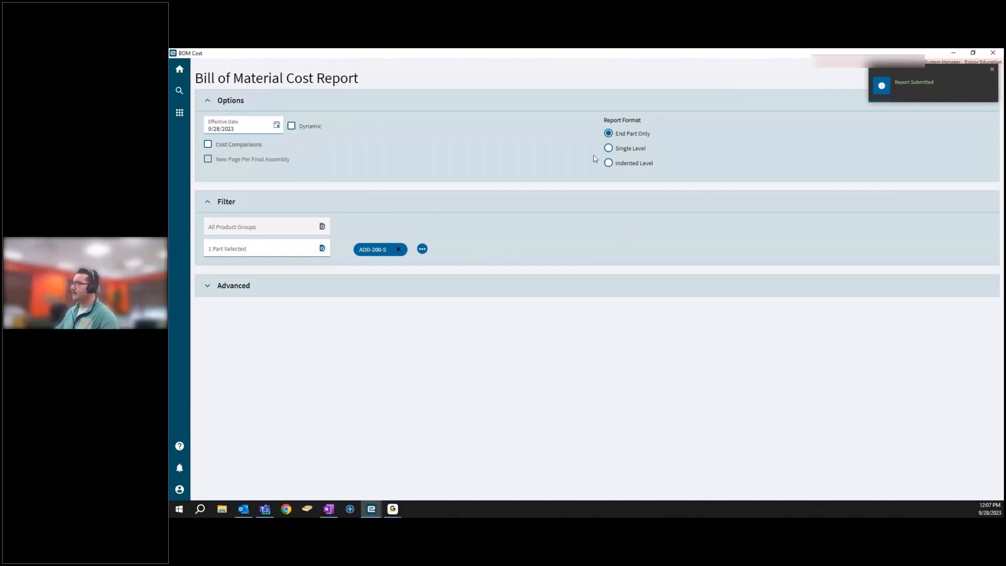
- Set the report format to Indented Level, close the End Part Only PDF and generate a new print preview
left_click(616, 165)
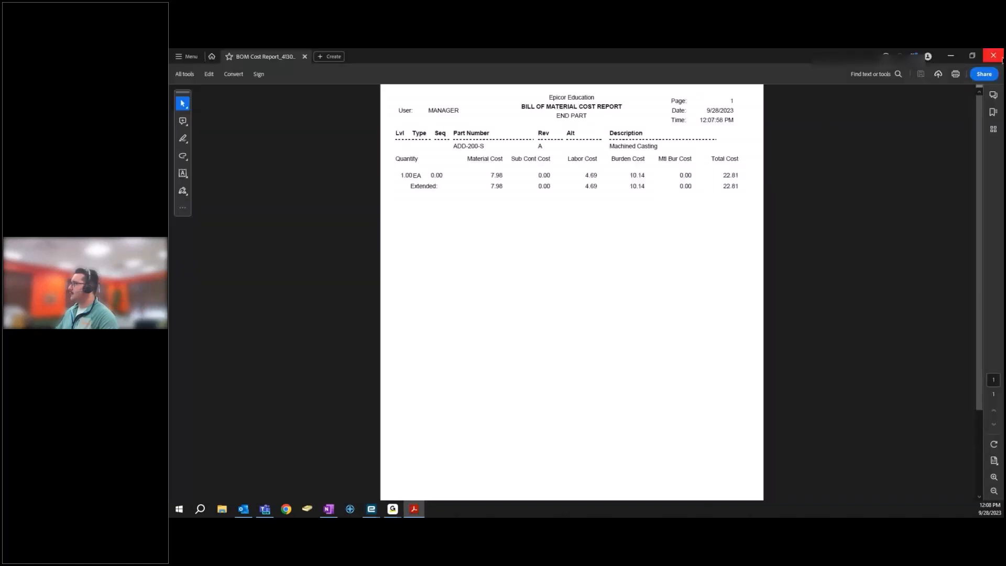
left_click(999, 59)
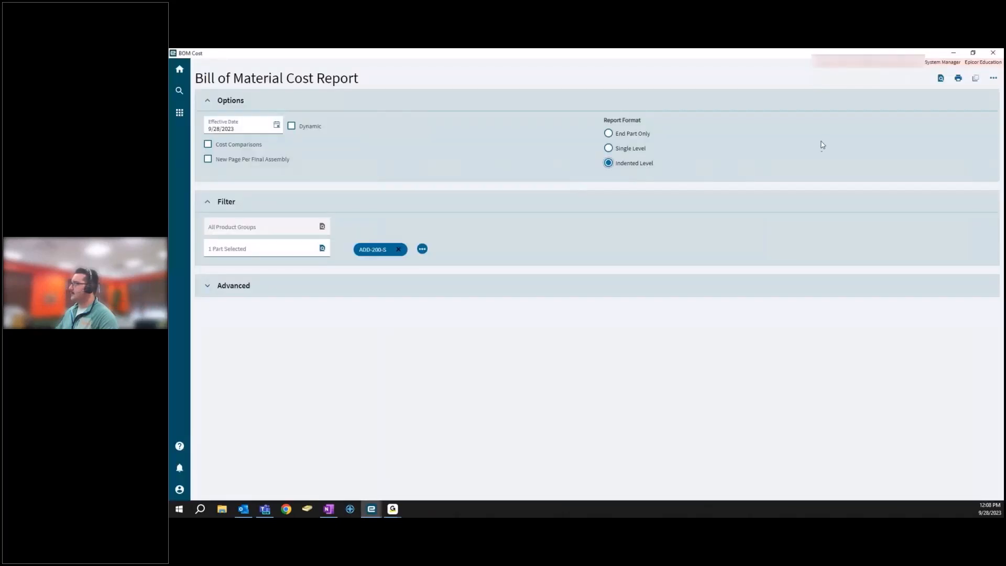
left_click(941, 79)
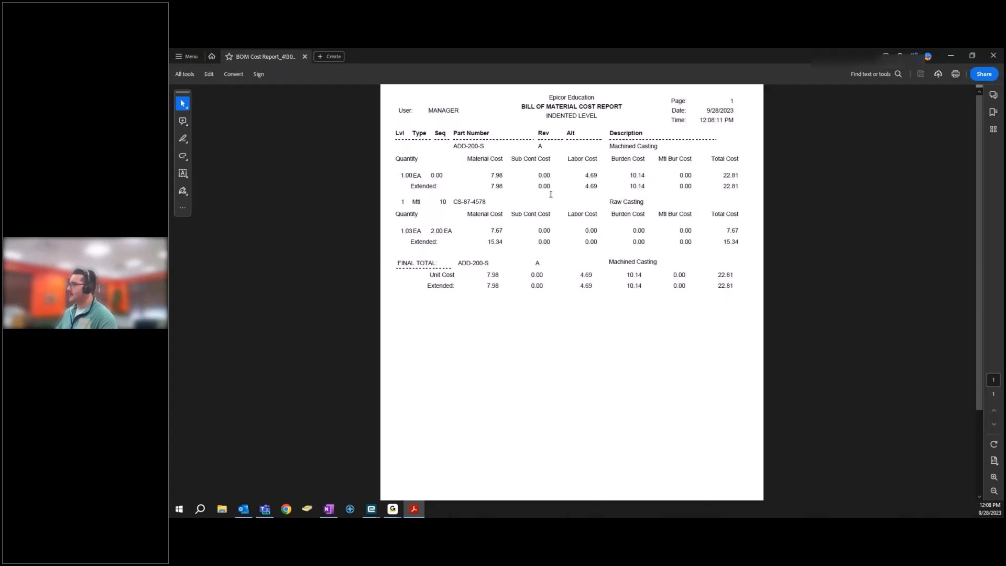
- Examine the raw casting's quantity per part and the cost totals in the indented report, and close the PDF and report window
left_click_drag(430, 232, 455, 232)
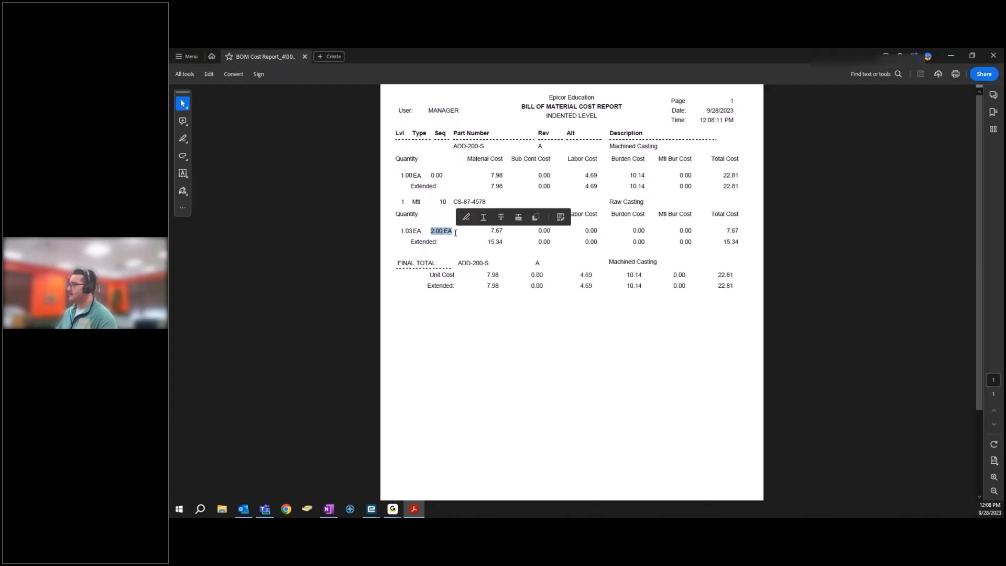
left_click(467, 245)
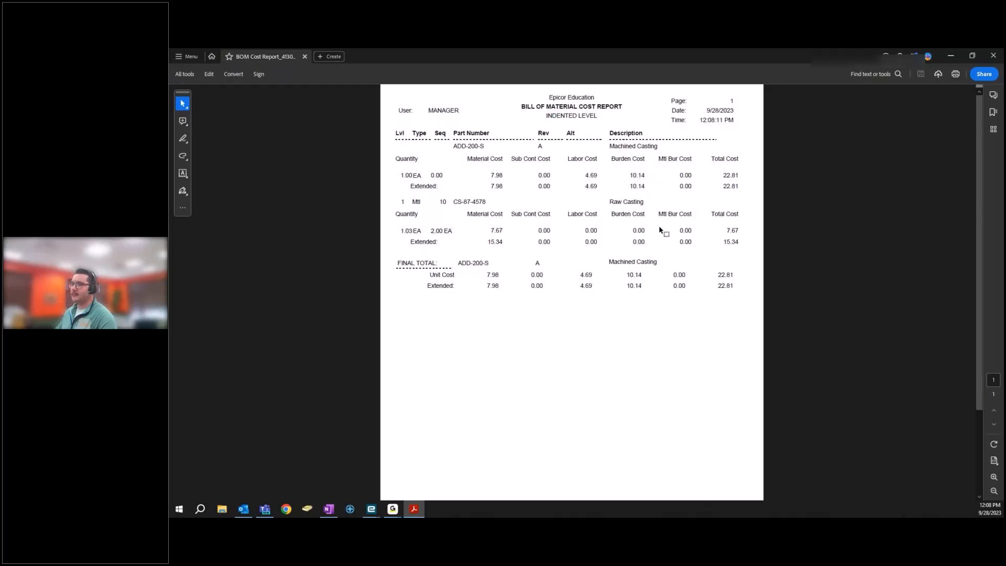
scroll(791, 153, "down", 1)
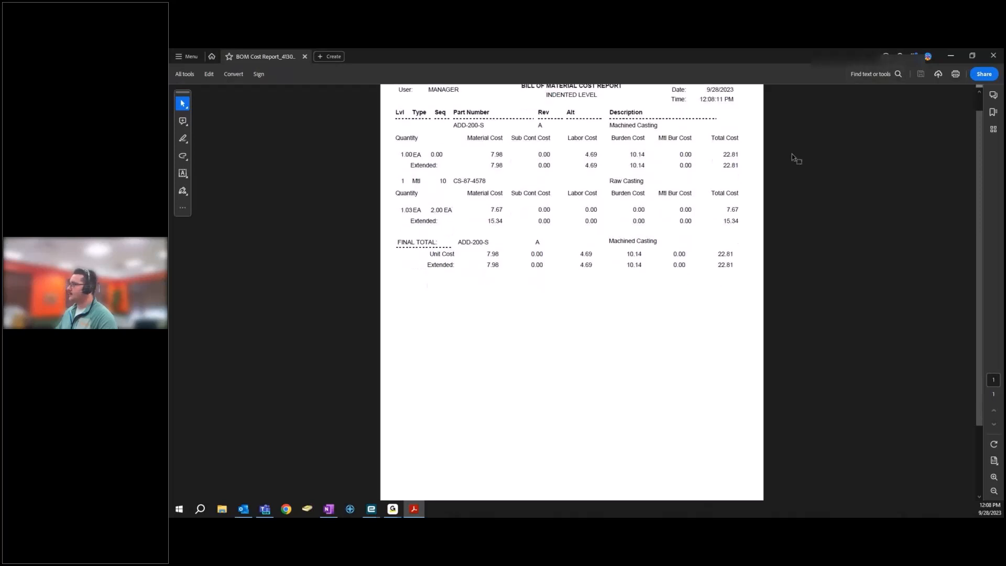
scroll(791, 153, "up", 1)
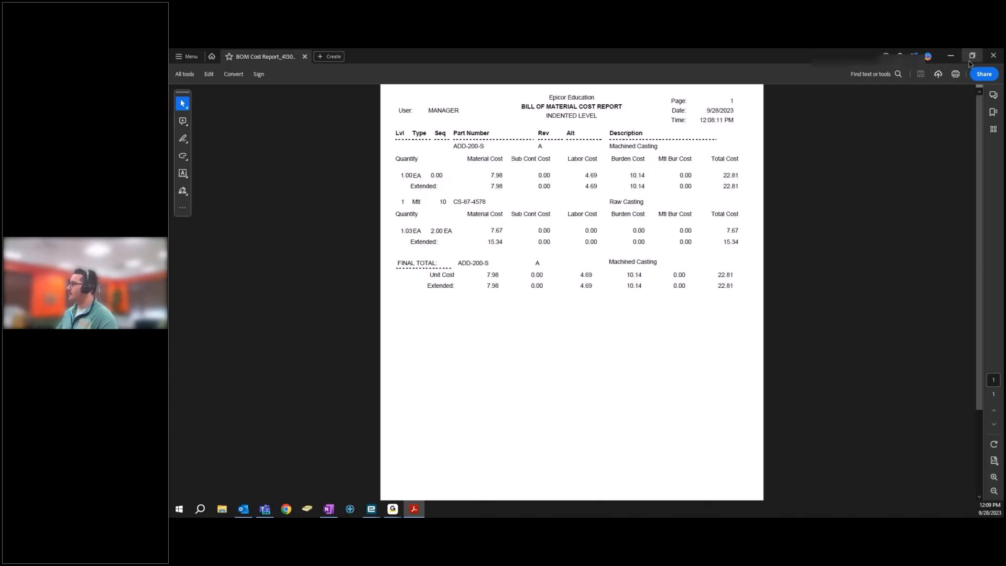
left_click(993, 60)
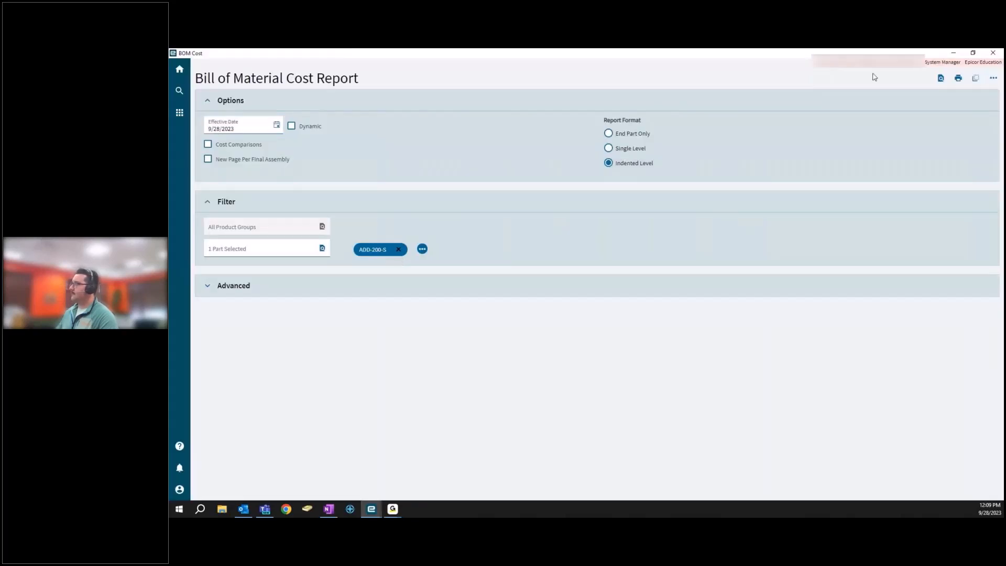
left_click(1001, 52)
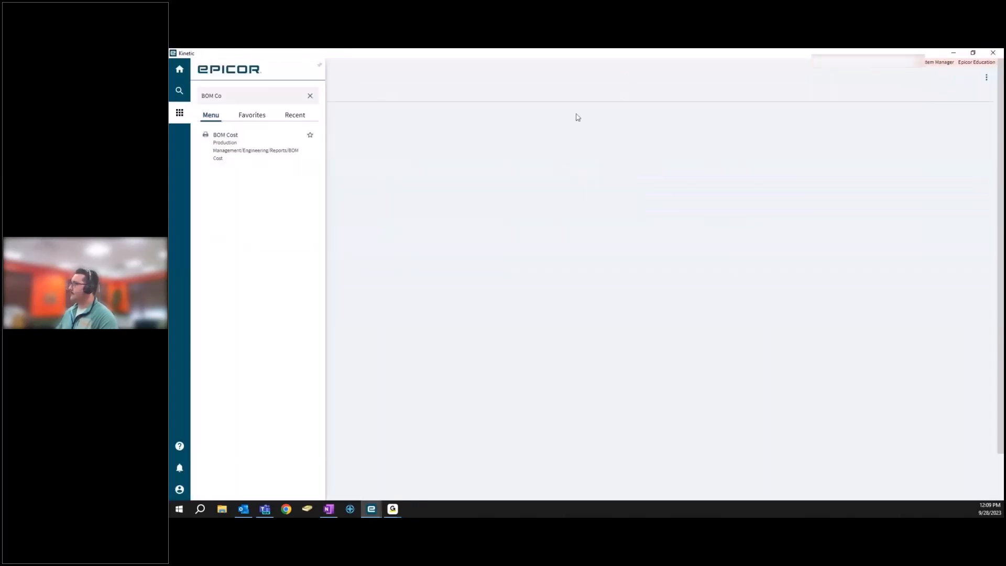
- Search the menu for "Cap" and open the Capture COS/WIP Activity process
left_click(265, 92)
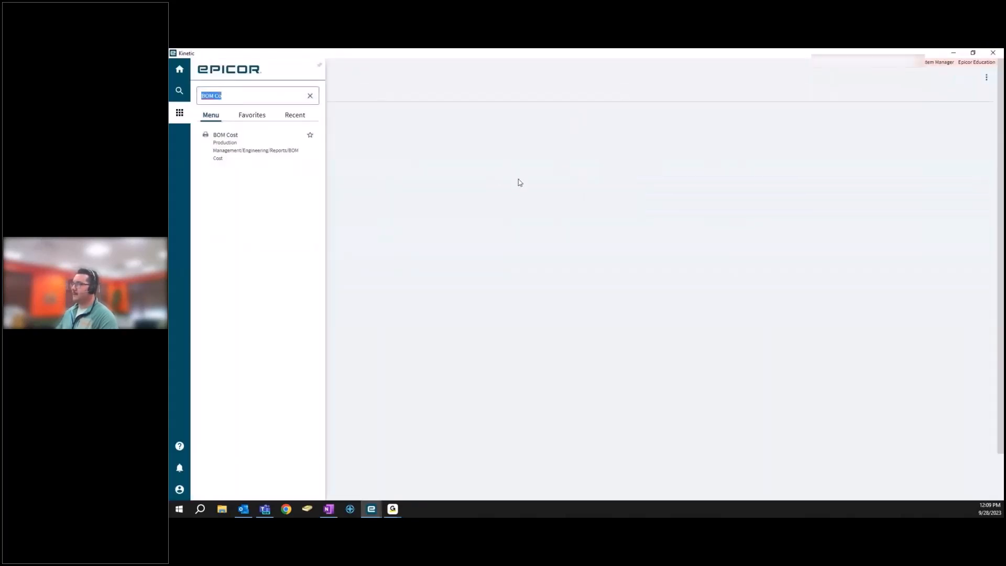
type("Capu")
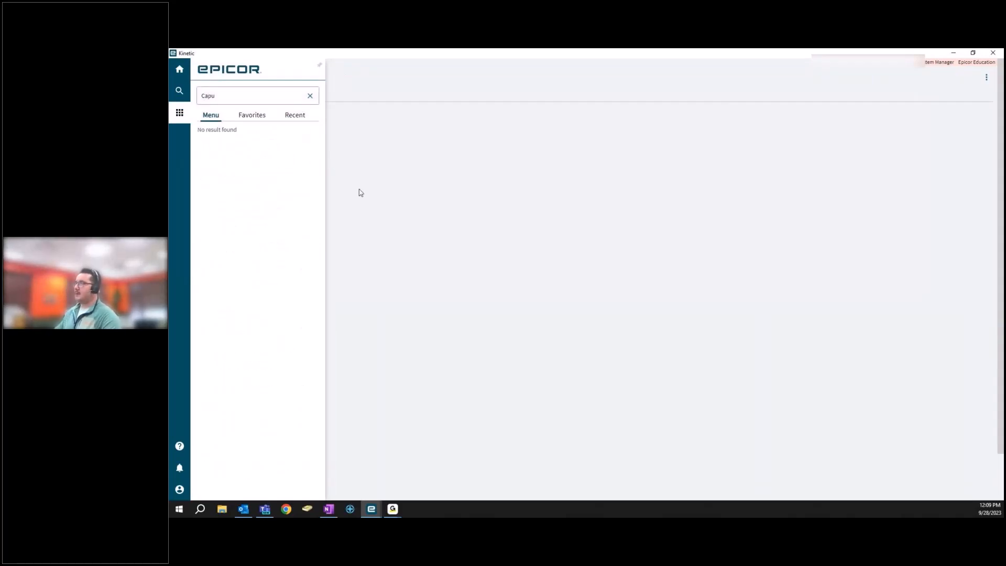
key("BackSpace")
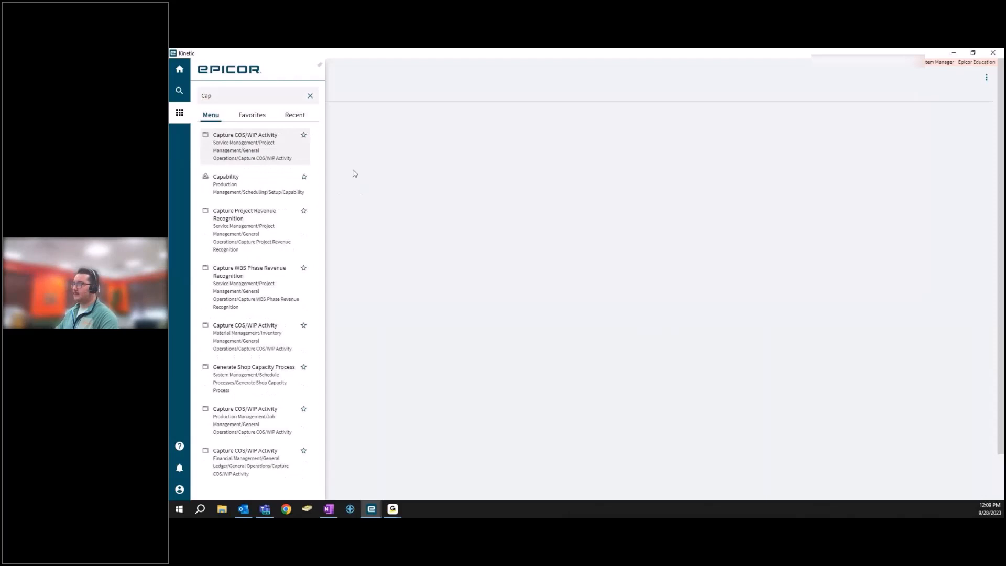
left_click(277, 157)
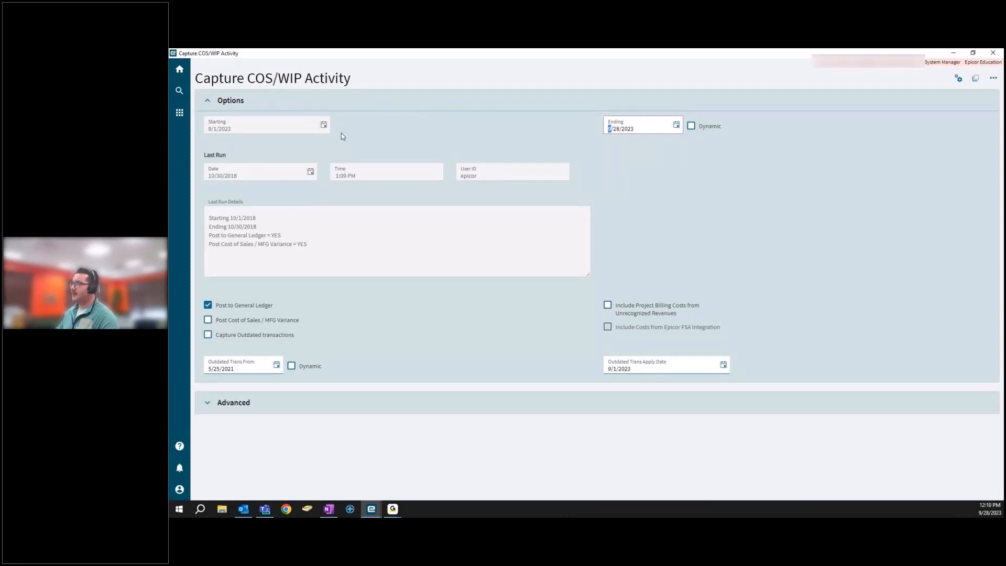
- Check the capture's ending date and enable Post Cost of Sales / MFG Variance
left_click(641, 128)
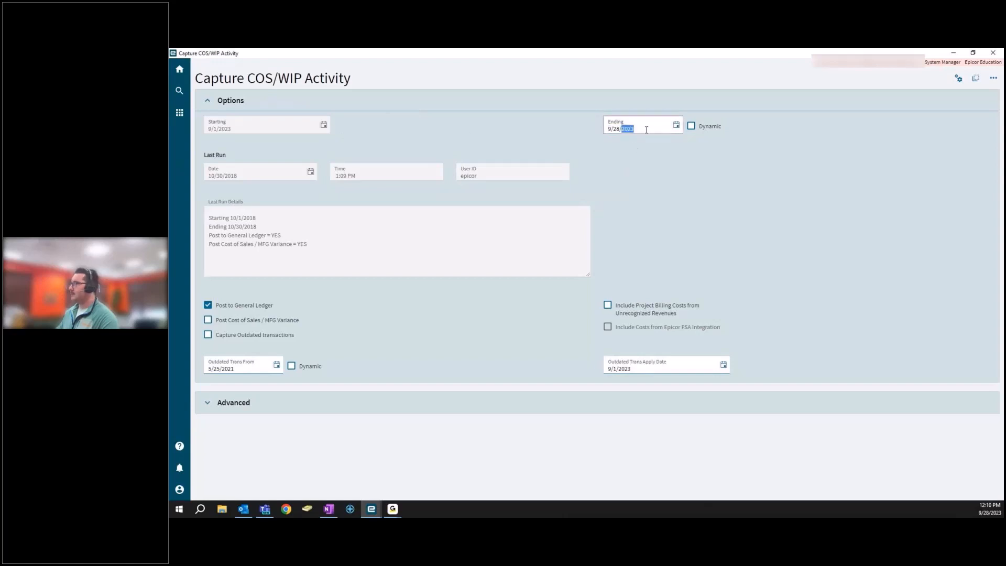
left_click(616, 130)
left_click(623, 141)
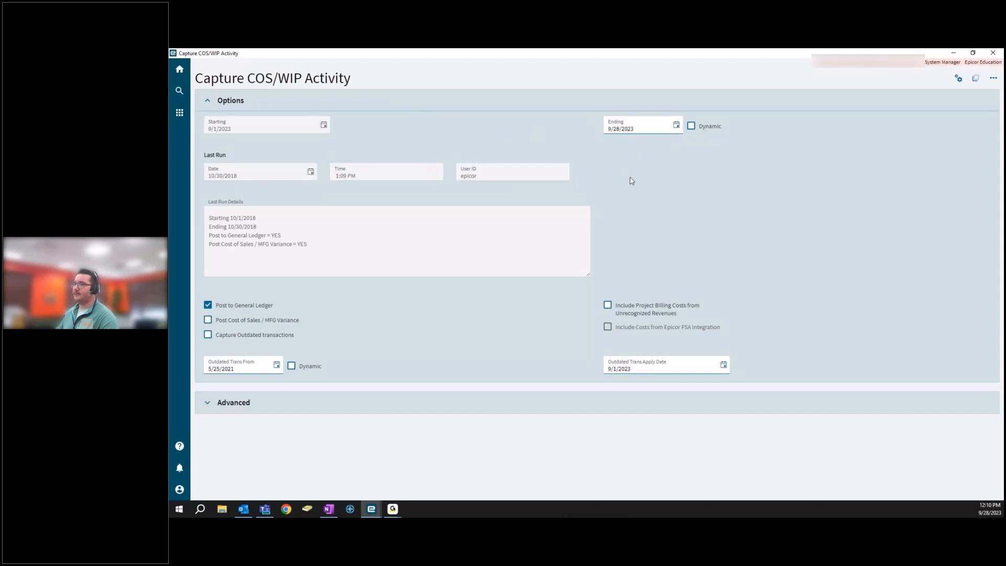
left_click(208, 319)
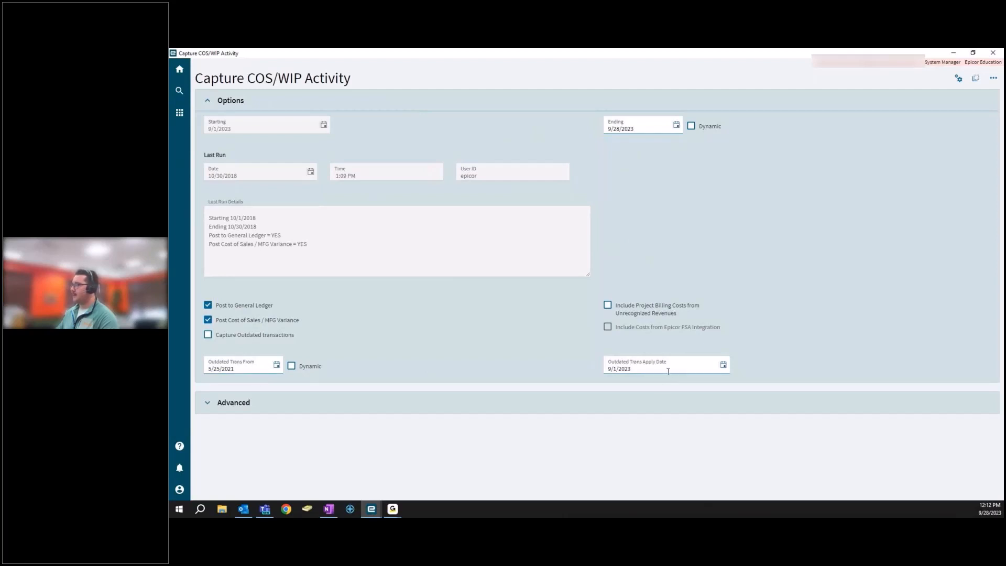
- Examine the Outdated Trans From and Outdated Trans Apply Date settings of the capture process
double_click(249, 367)
left_click(408, 362)
double_click(651, 372)
left_click(507, 361)
double_click(253, 370)
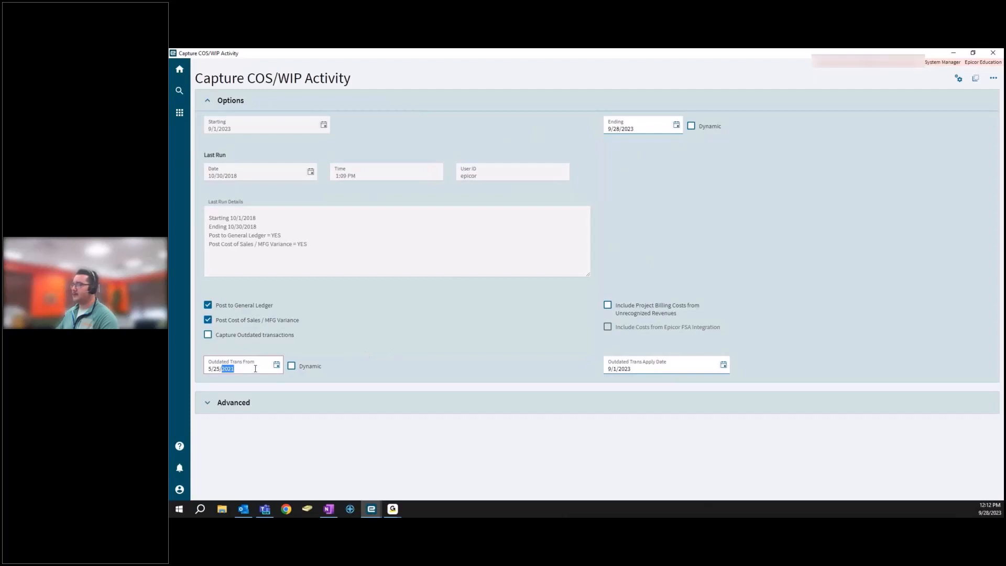
double_click(638, 369)
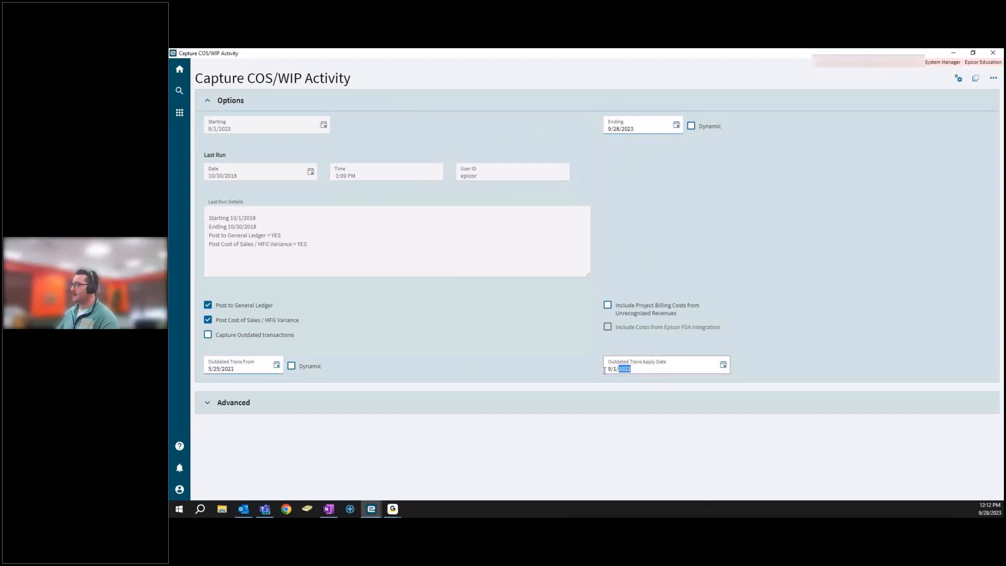
left_click(557, 372)
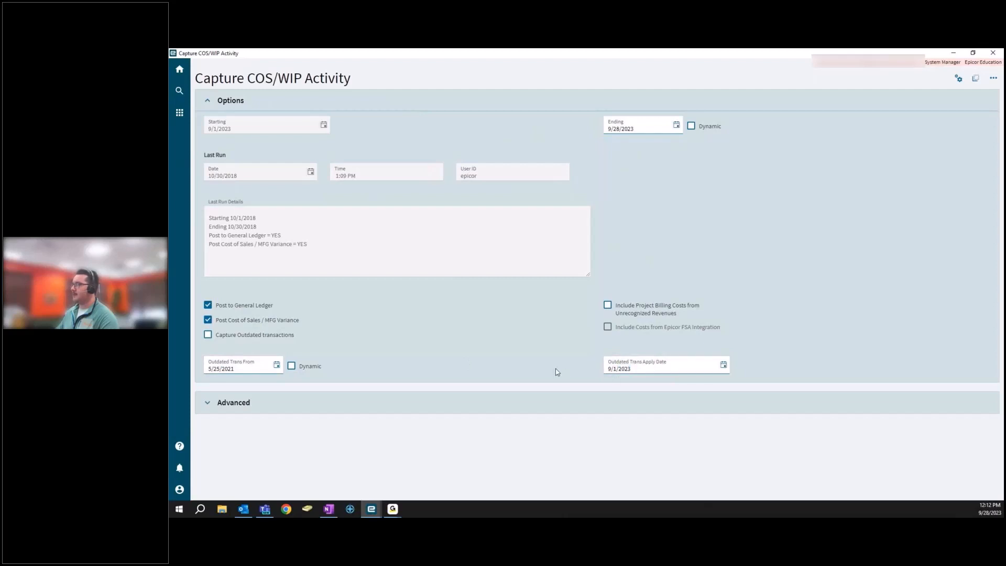